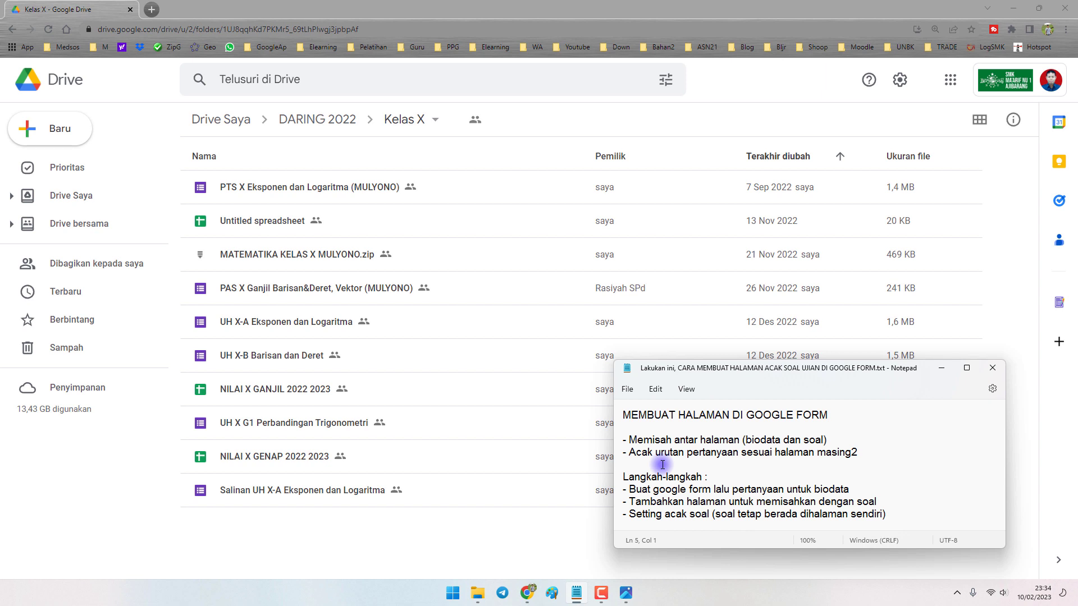
Step: Open the "Salinan UH X-A Eksponen dan Logaritma" form and preview it to examine the order of its biodata questions
left_click_drag(746, 440, 824, 440)
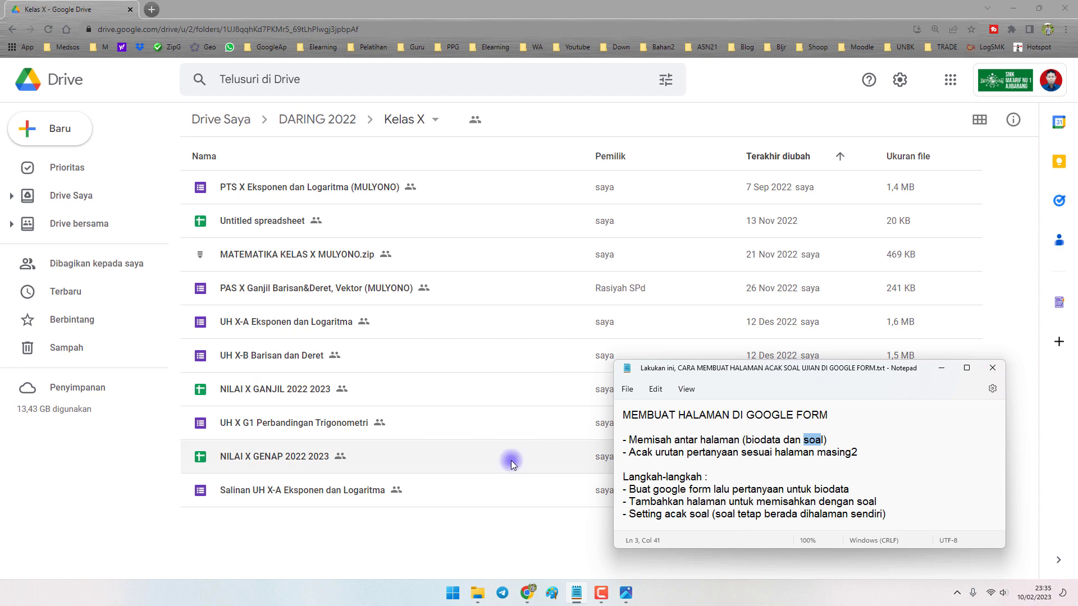
double_click(335, 492)
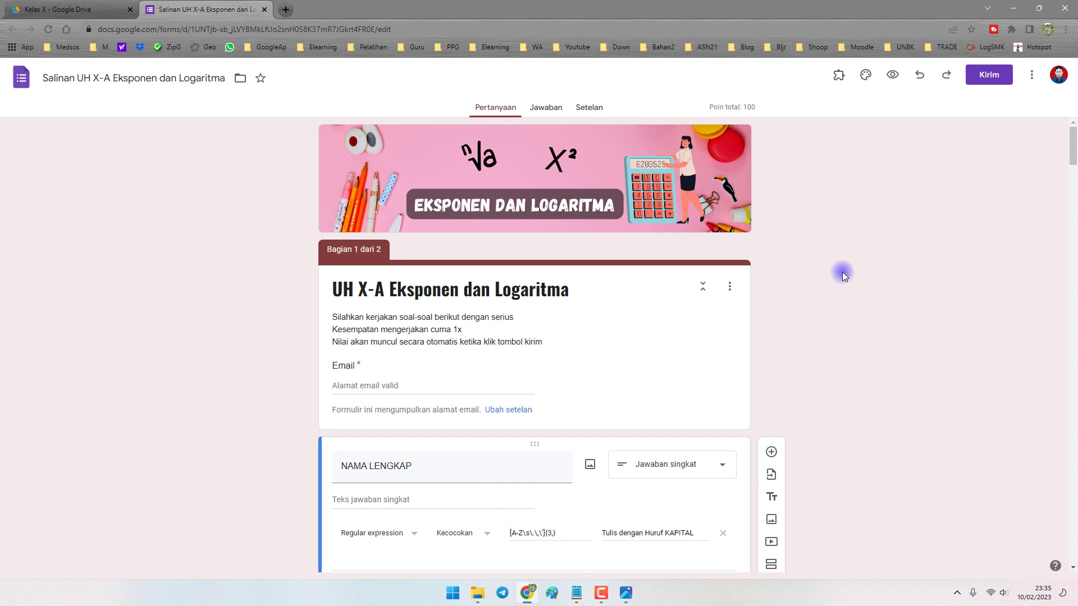
left_click(890, 75)
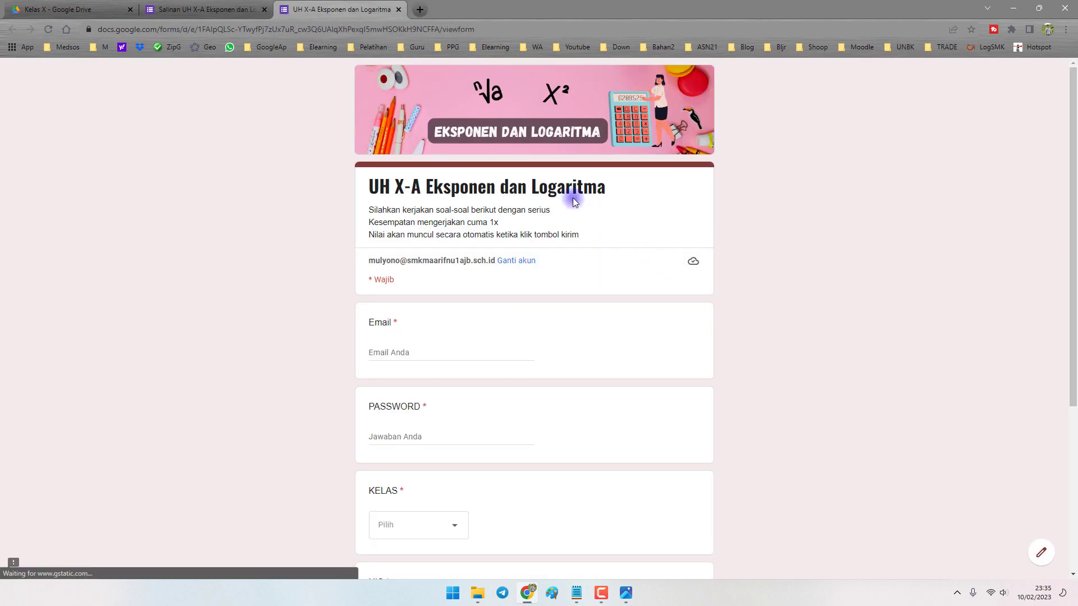
scroll(449, 275, "down", 4)
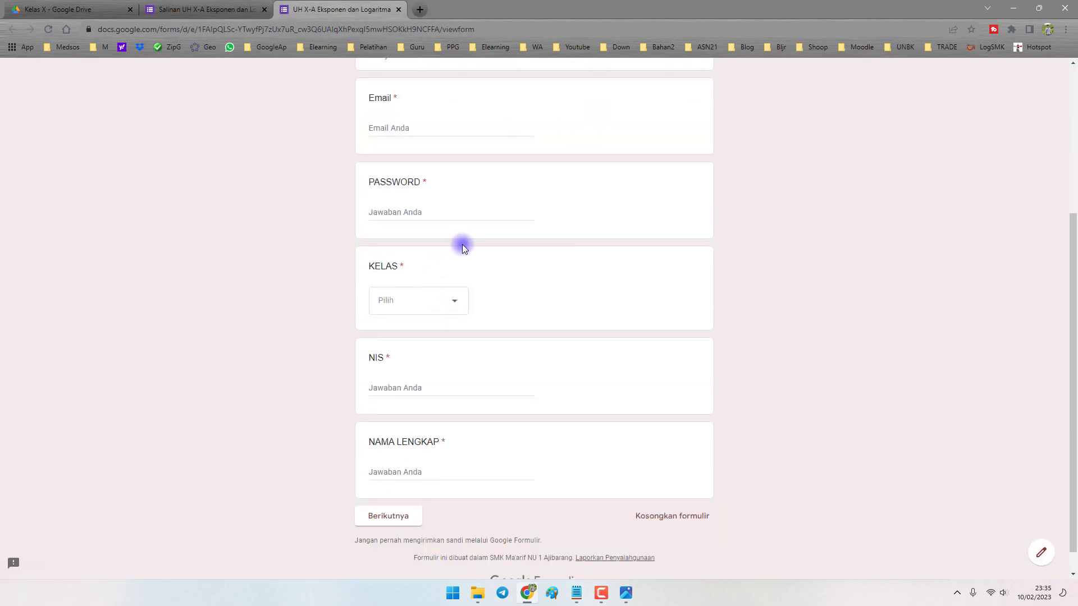
scroll(483, 264, "up", 4)
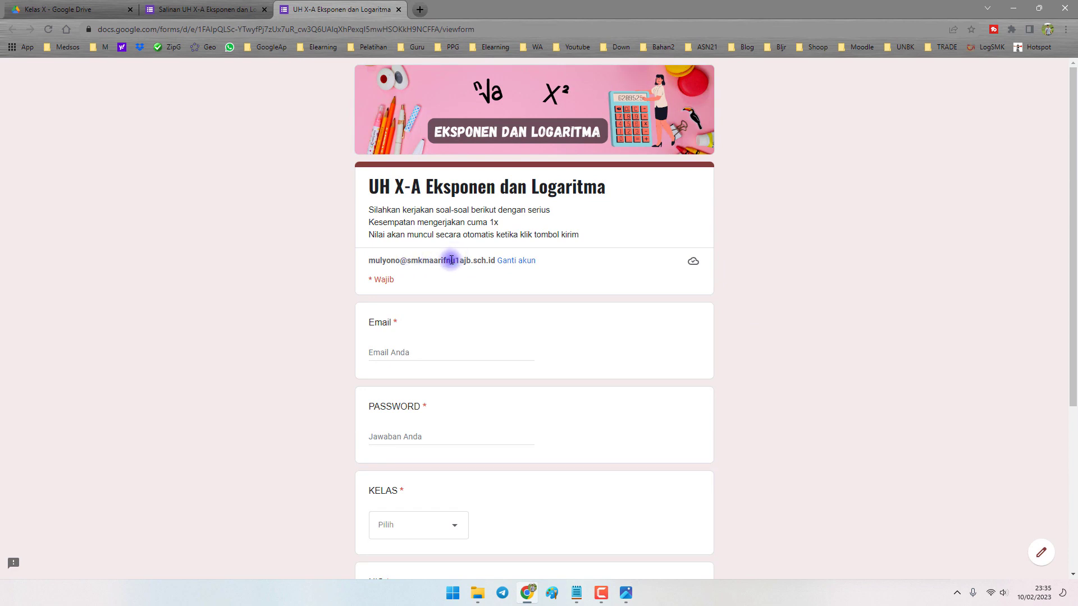
scroll(384, 335, "down", 3)
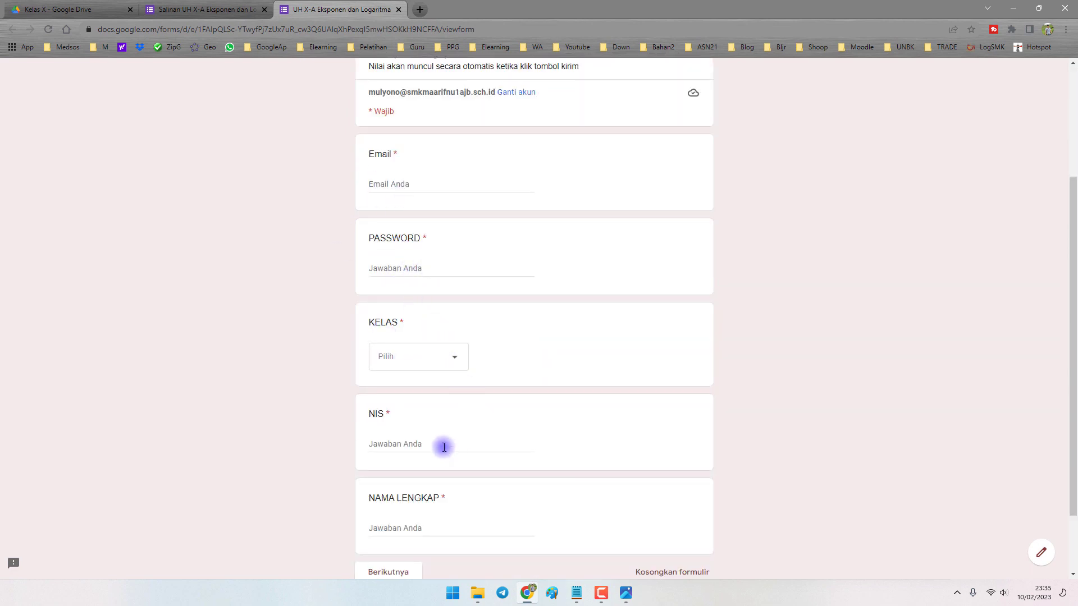
scroll(443, 448, "down", 2)
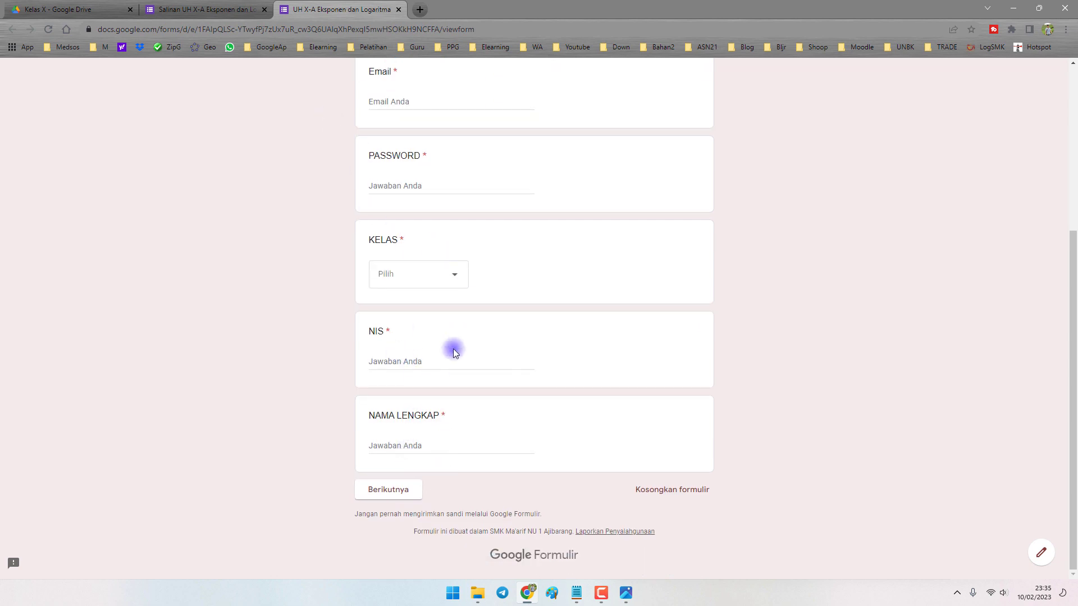
scroll(453, 349, "up", 5)
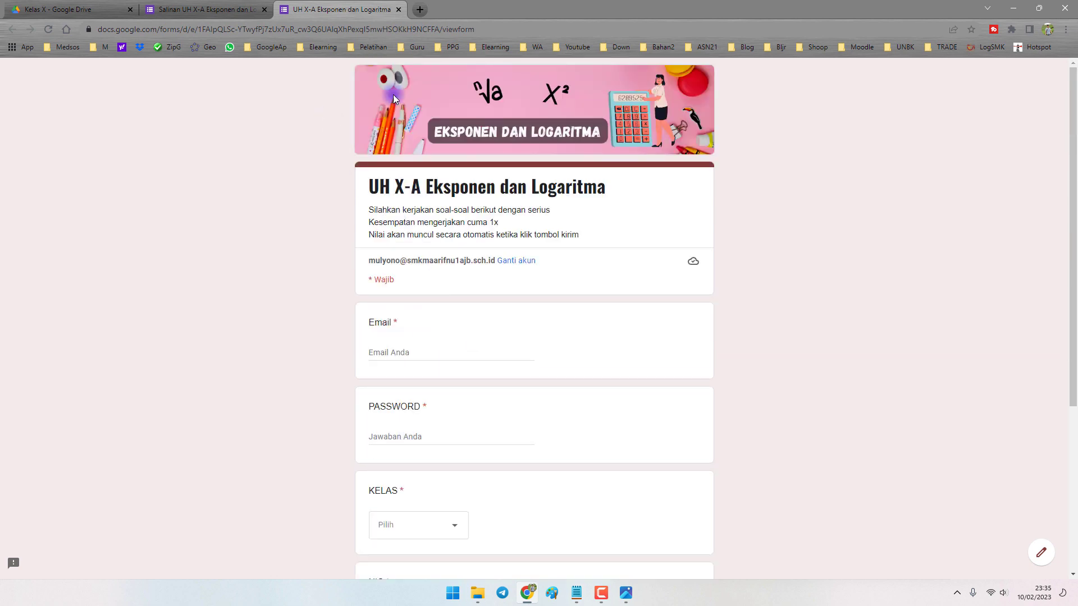
left_click(398, 9)
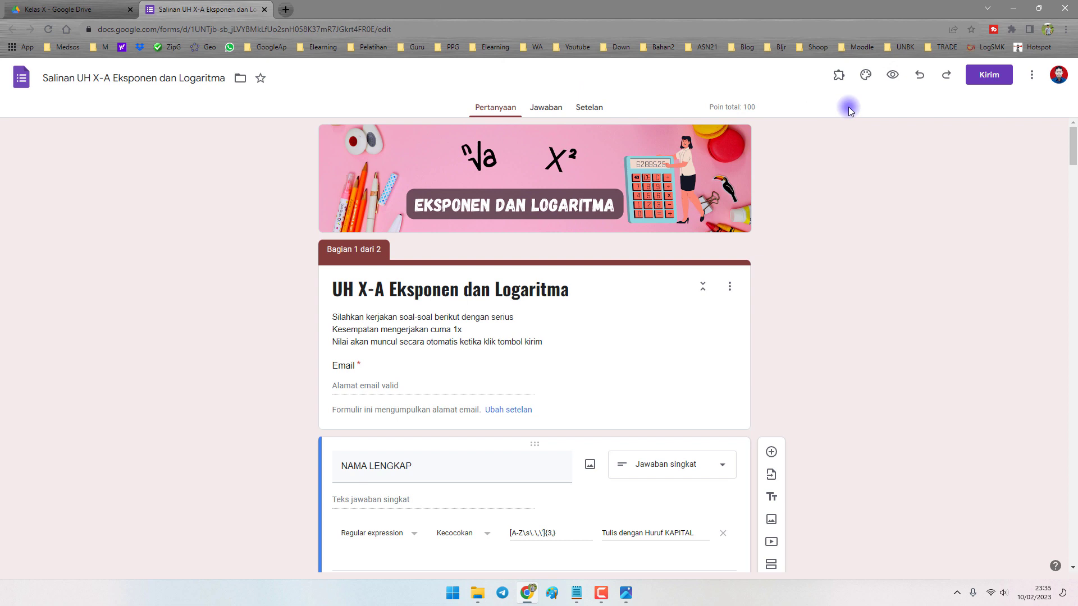
Step: Preview the form a second time and compare the order of the biodata questions, including NAMA LENGKAP
left_click(892, 75)
scroll(580, 281, "down", 5)
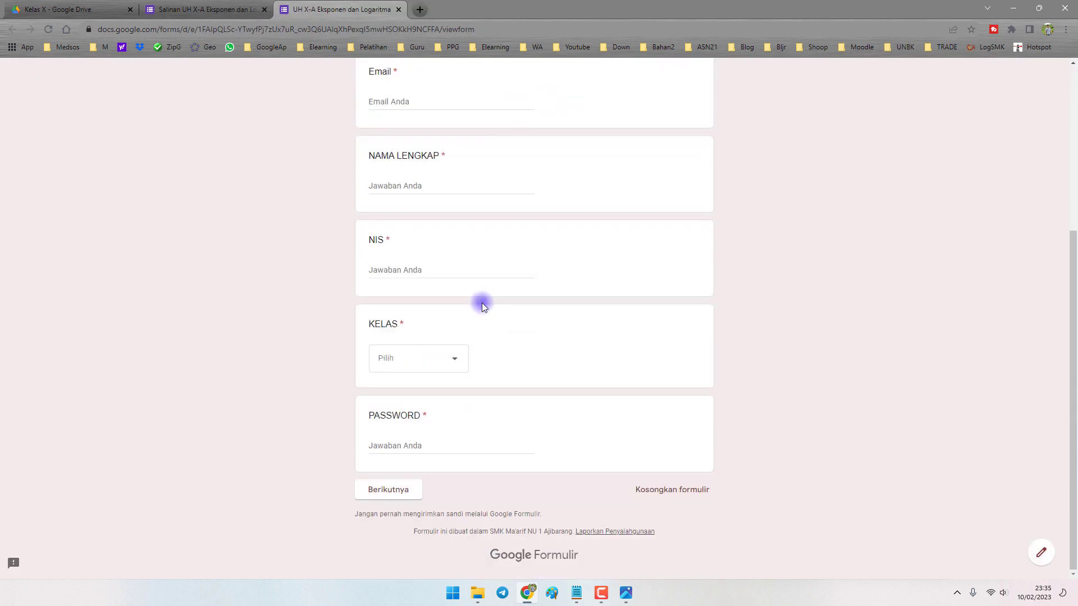
left_click(387, 445)
scroll(337, 298, "up", 4)
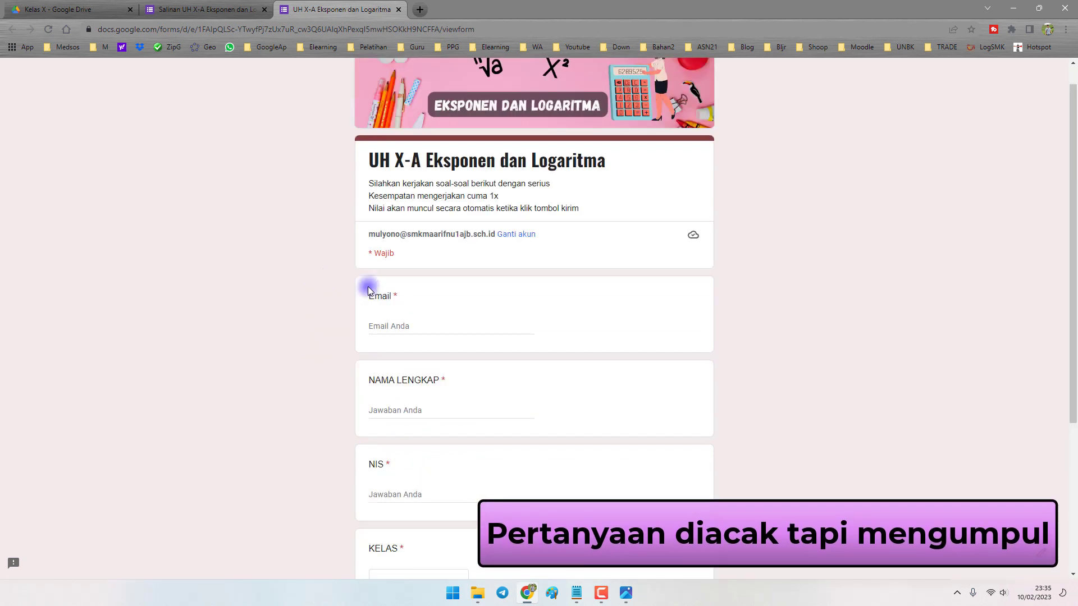
left_click(403, 409)
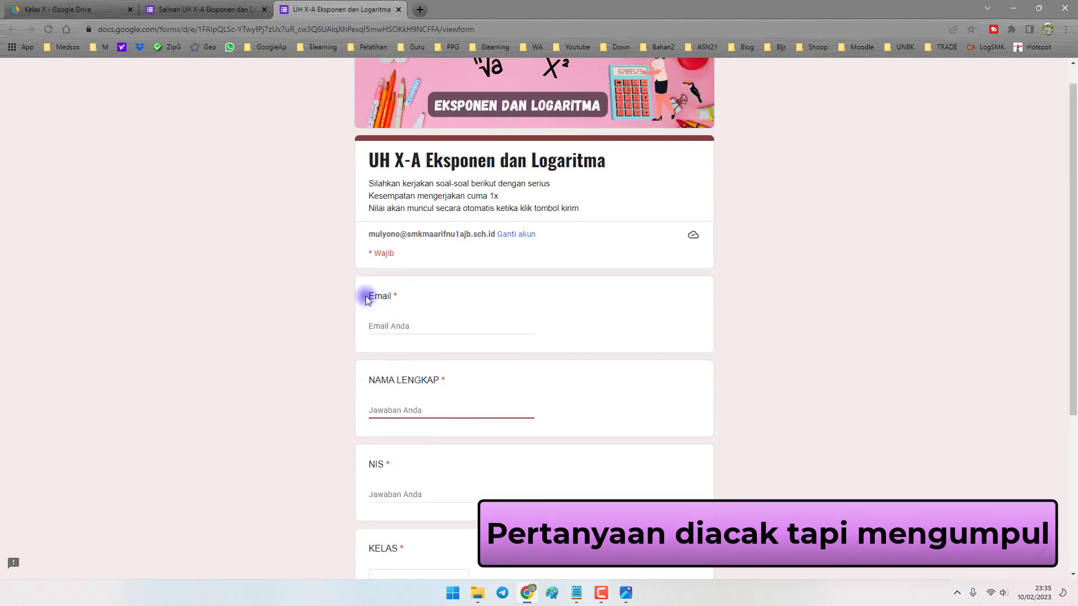
left_click_drag(381, 380, 447, 384)
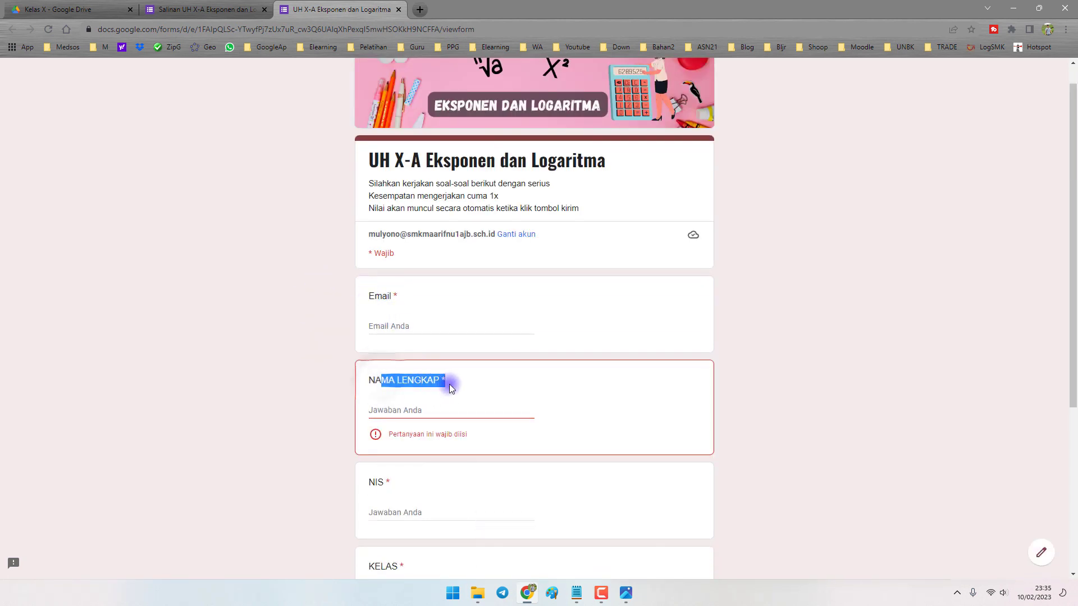
left_click(399, 9)
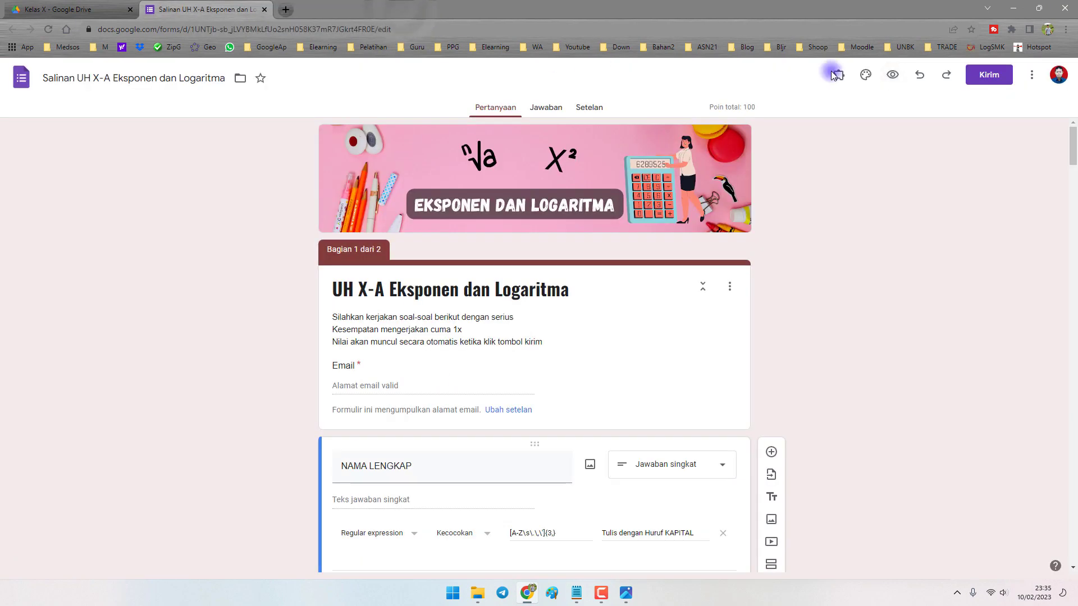
Step: Preview the form once more, check the positions of NAMA LENGKAP and PASSWORD, and close both the preview and the form
left_click(888, 73)
scroll(492, 264, "down", 3)
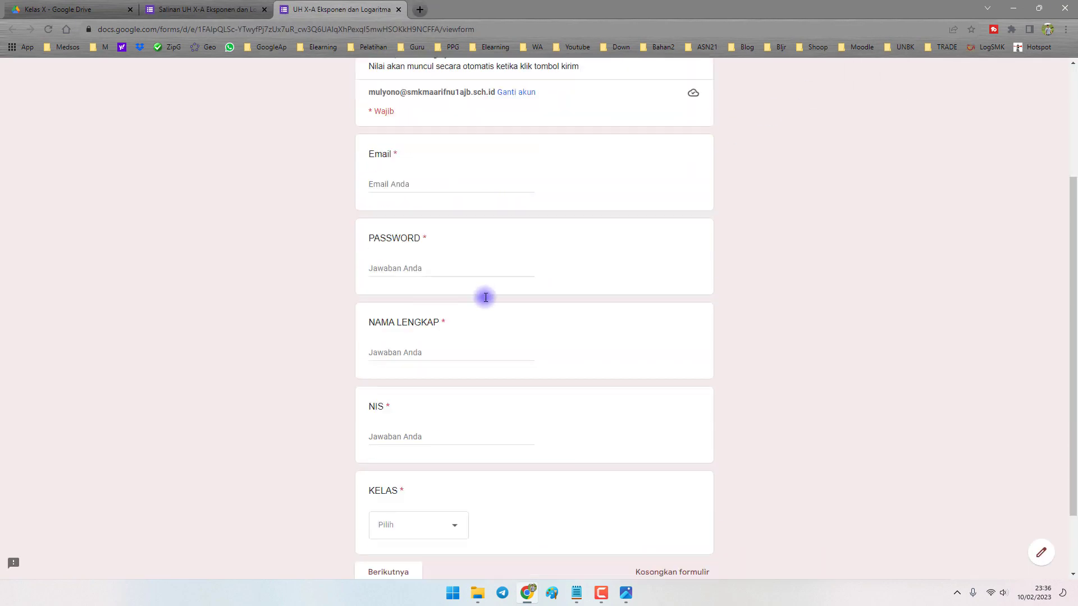
left_click_drag(380, 323, 439, 323)
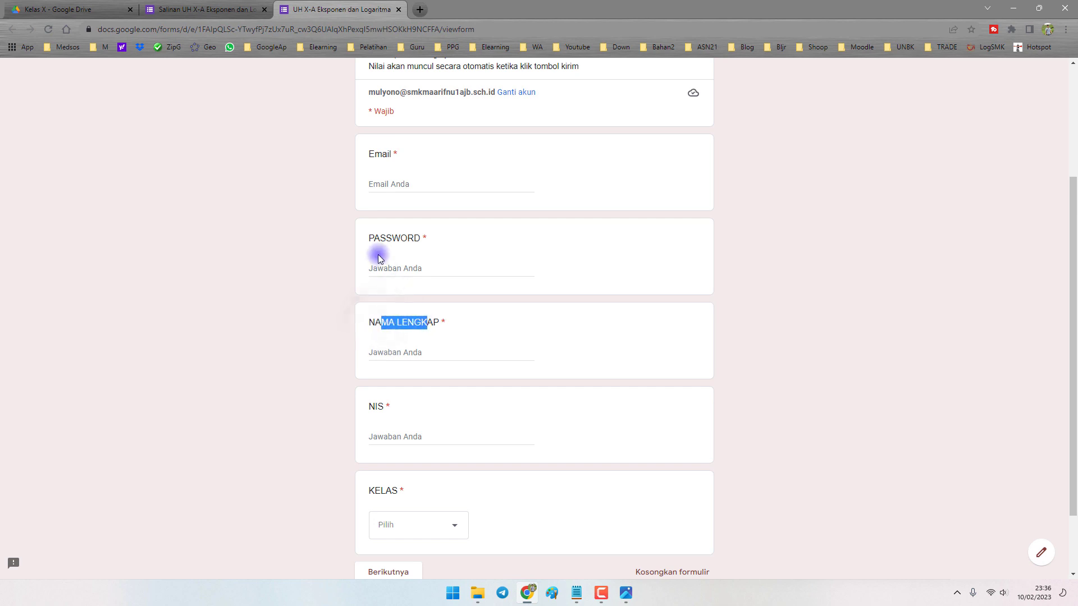
left_click_drag(370, 238, 420, 238)
left_click(303, 271)
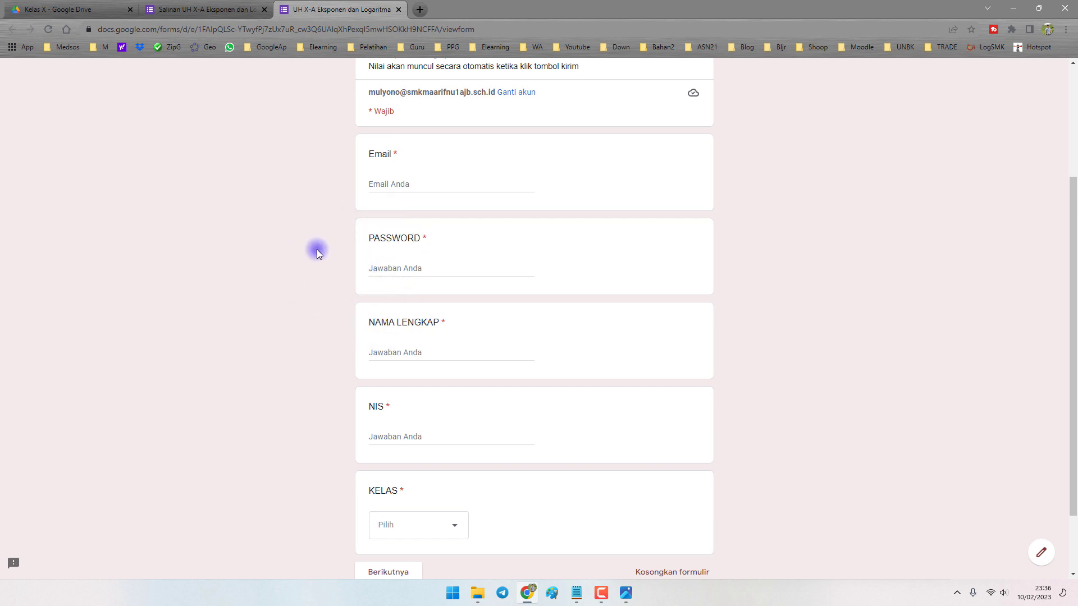
scroll(348, 252, "up", 3)
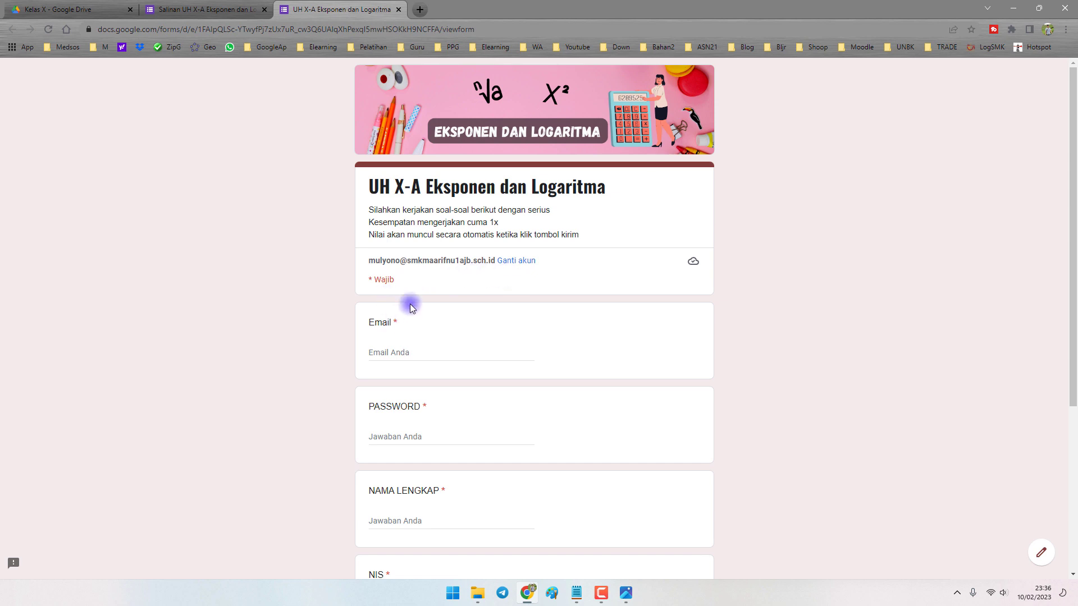
left_click(397, 11)
left_click(263, 10)
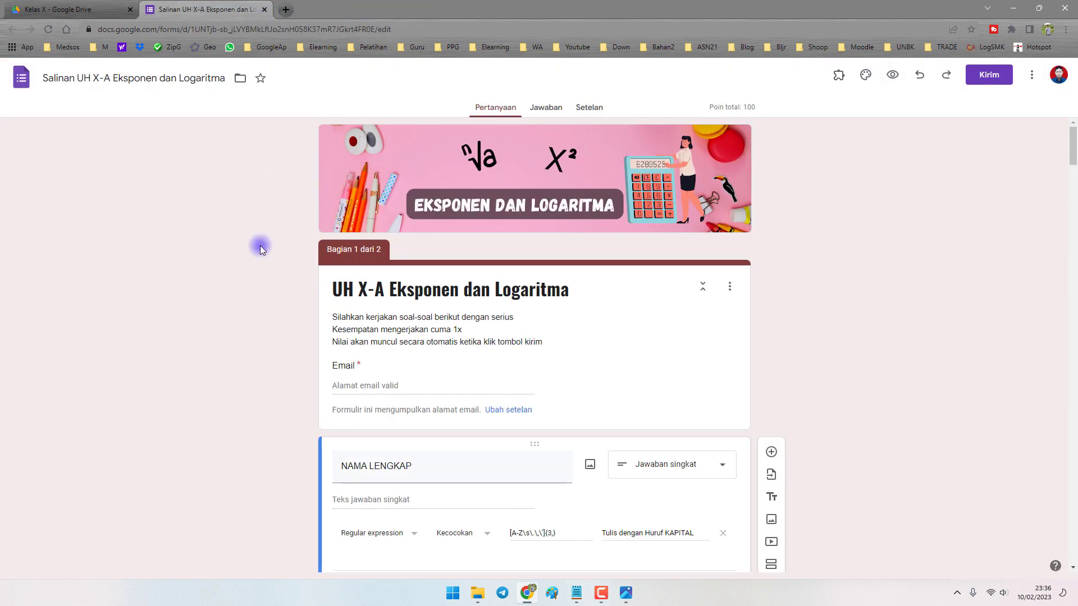
Step: Switch to the Notepad notes and review the step about creating a Google Form with biodata questions
left_click(576, 593)
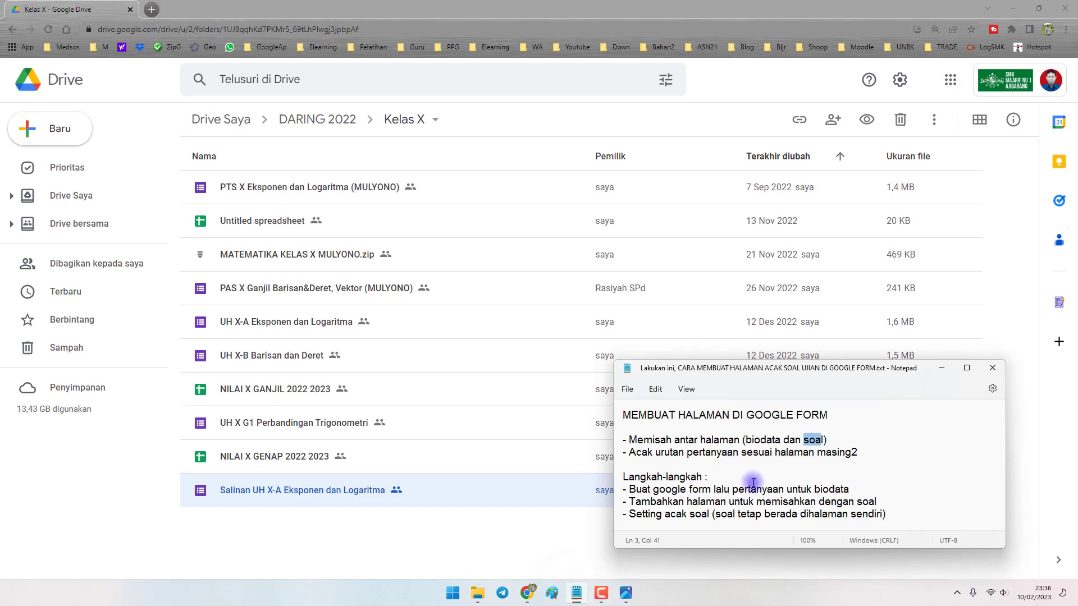
left_click_drag(629, 489, 849, 487)
left_click(867, 489)
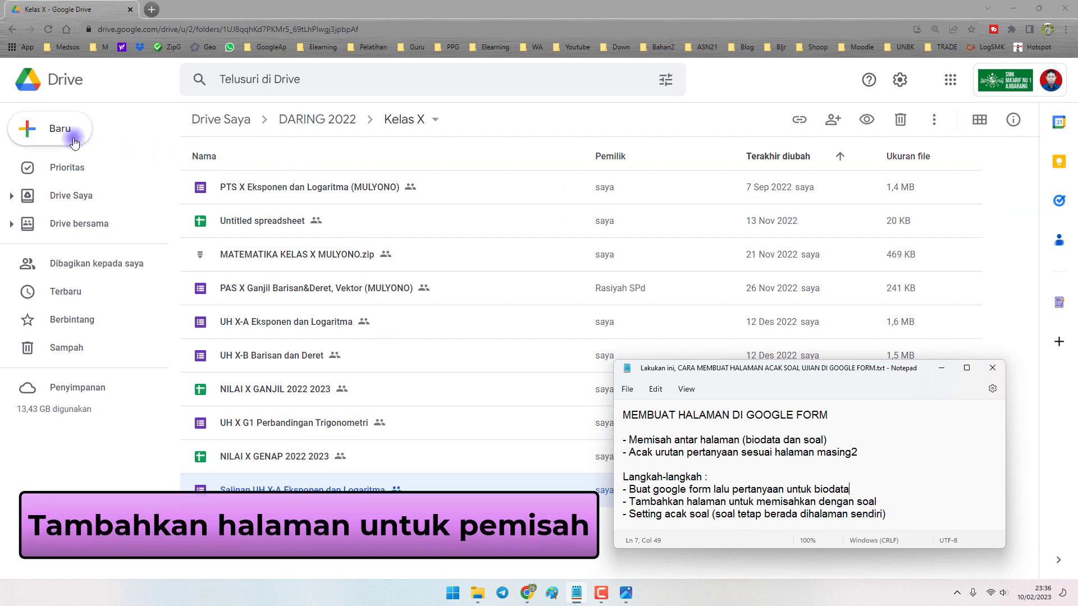
Step: Create a new blank Google Form in the shared Kelas X folder in Google Drive
left_click(262, 519)
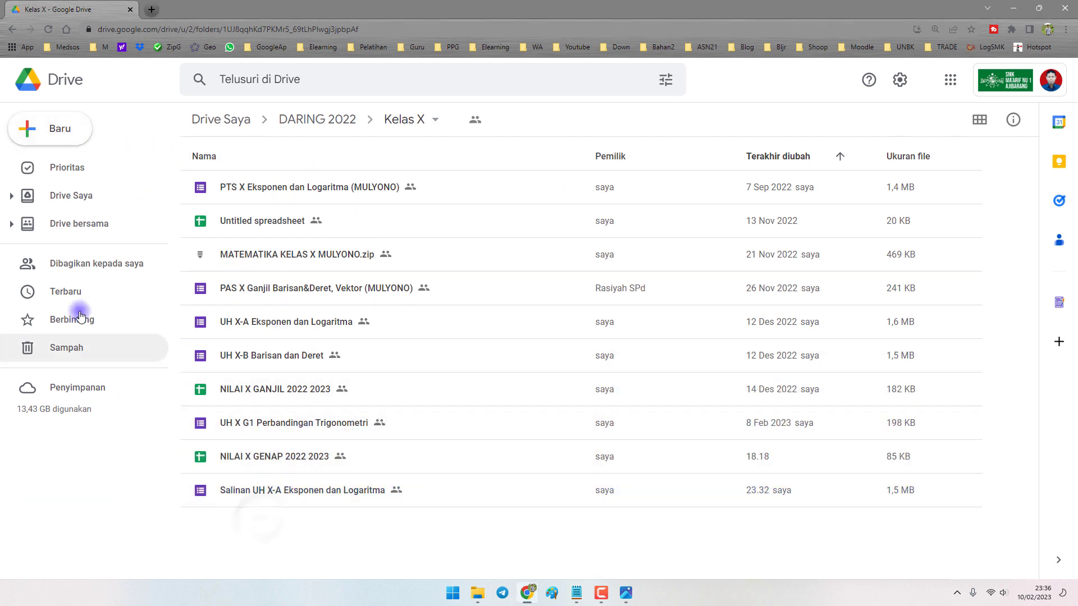
left_click(61, 130)
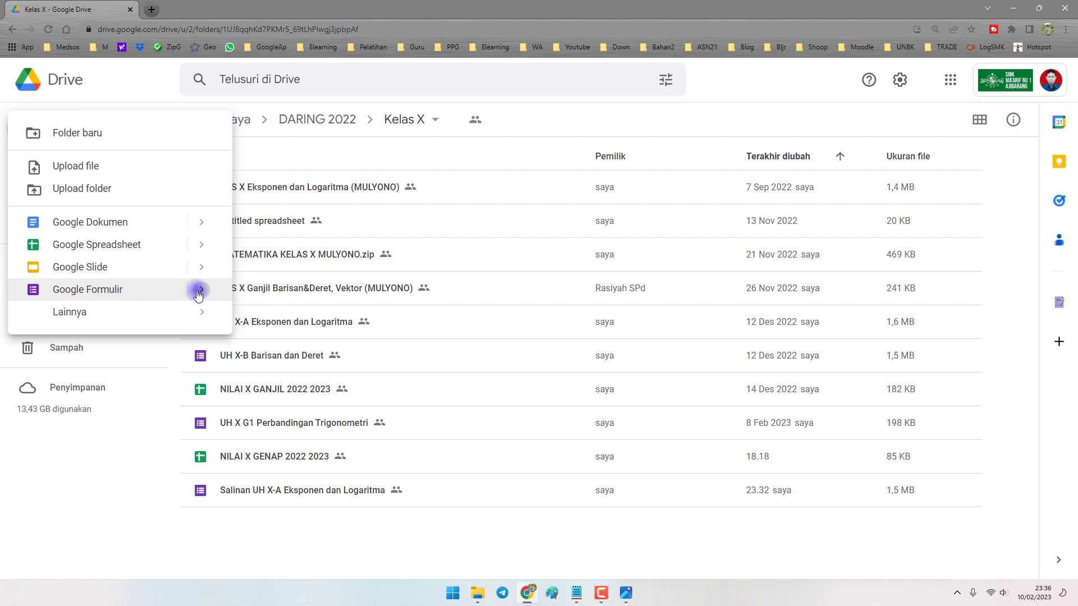
left_click(359, 288)
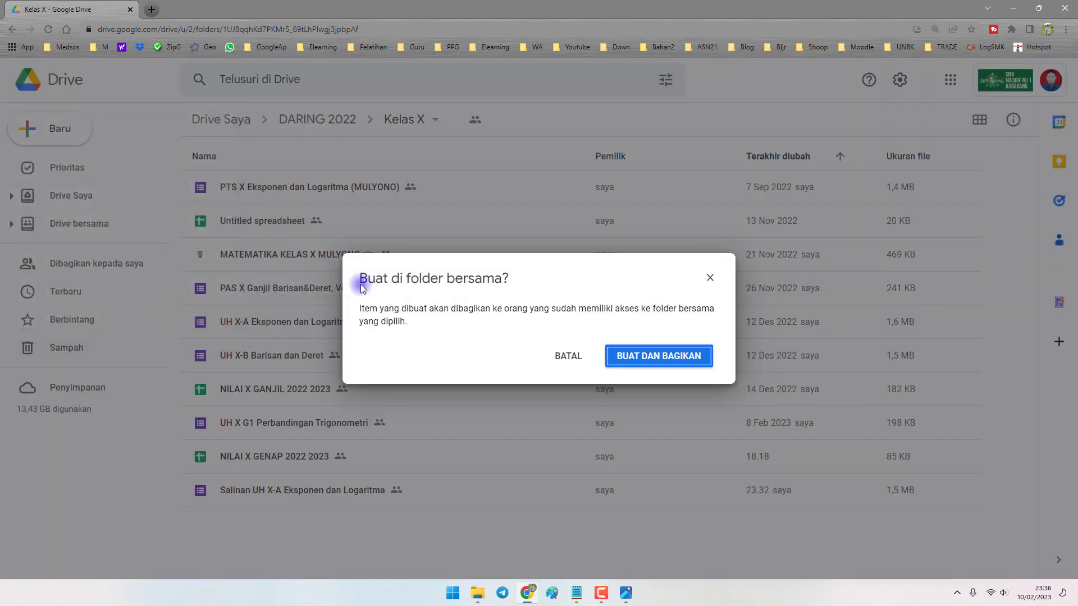
left_click(648, 354)
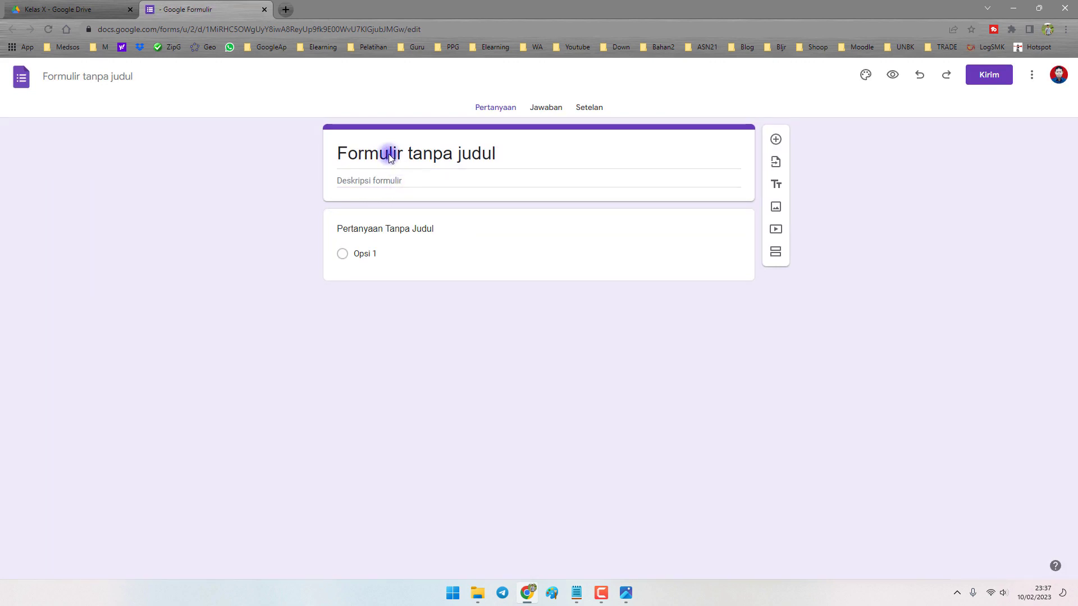
Step: Title the form "UH 1 MATERI PENJUMLAHAN" and give the form file the same name
left_click(389, 154)
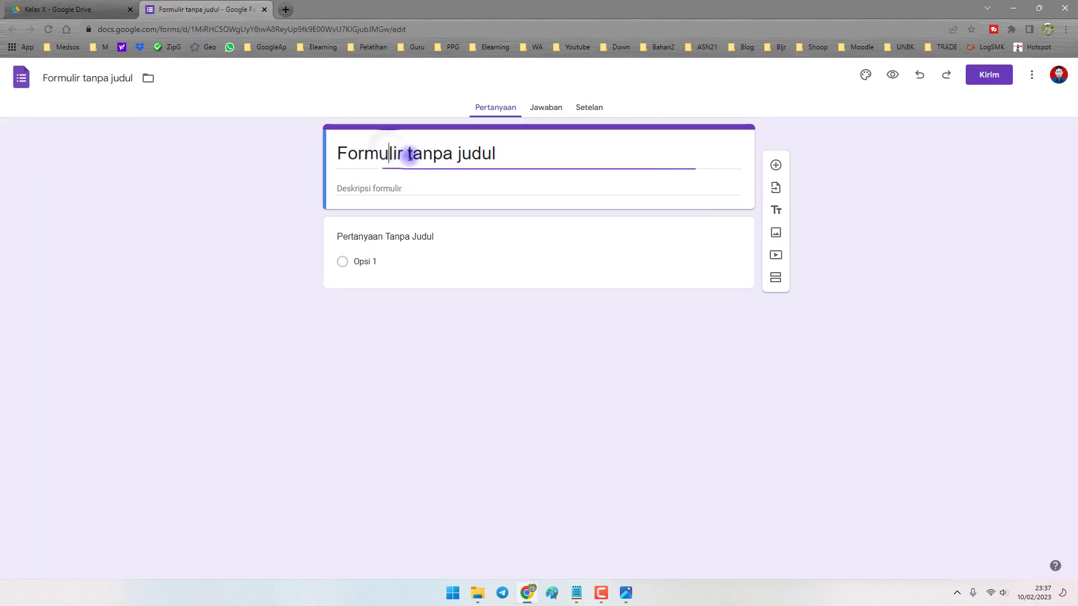
triple_click(426, 155)
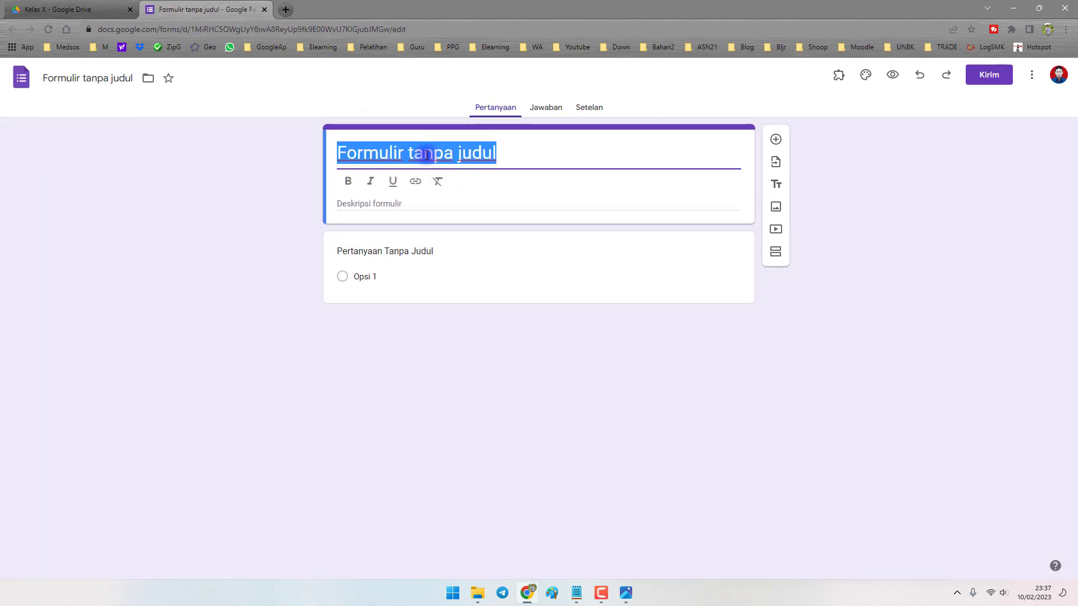
type("UH BAB 1")
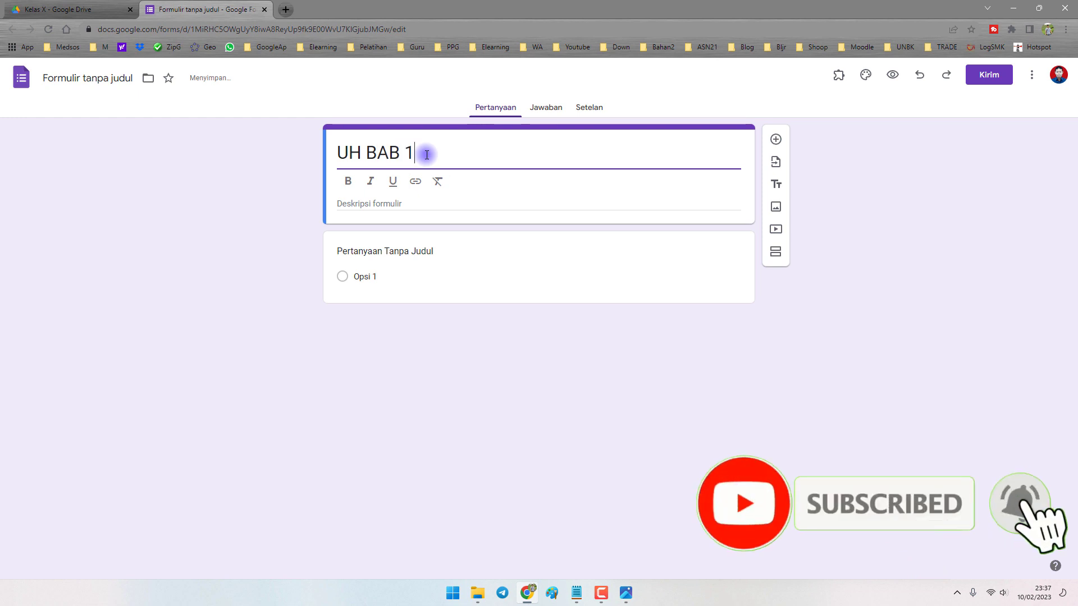
type(" MATERI ")
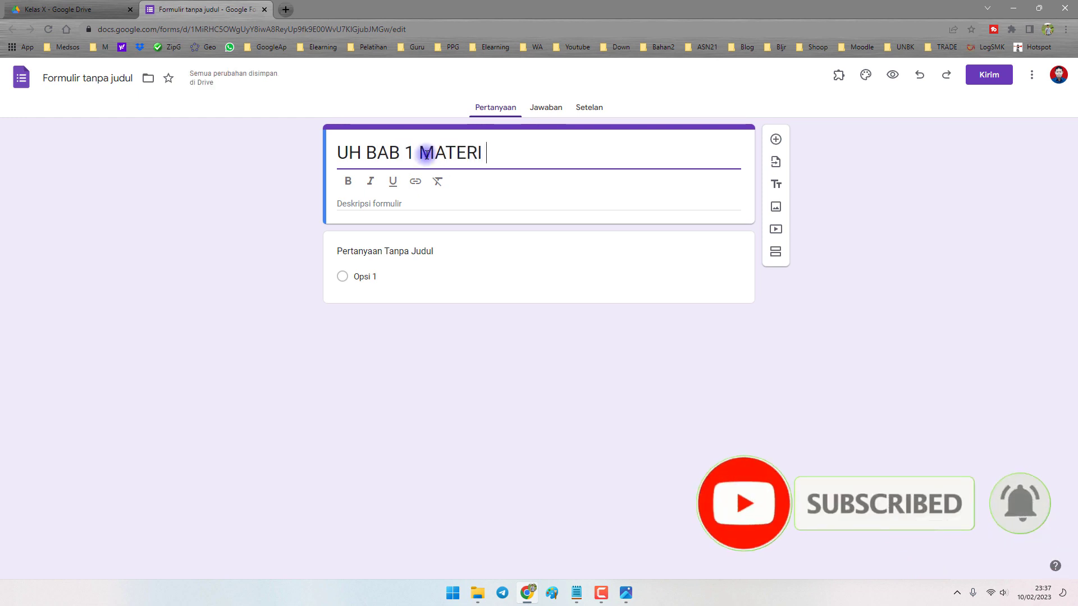
type("PENJUMLAHAN")
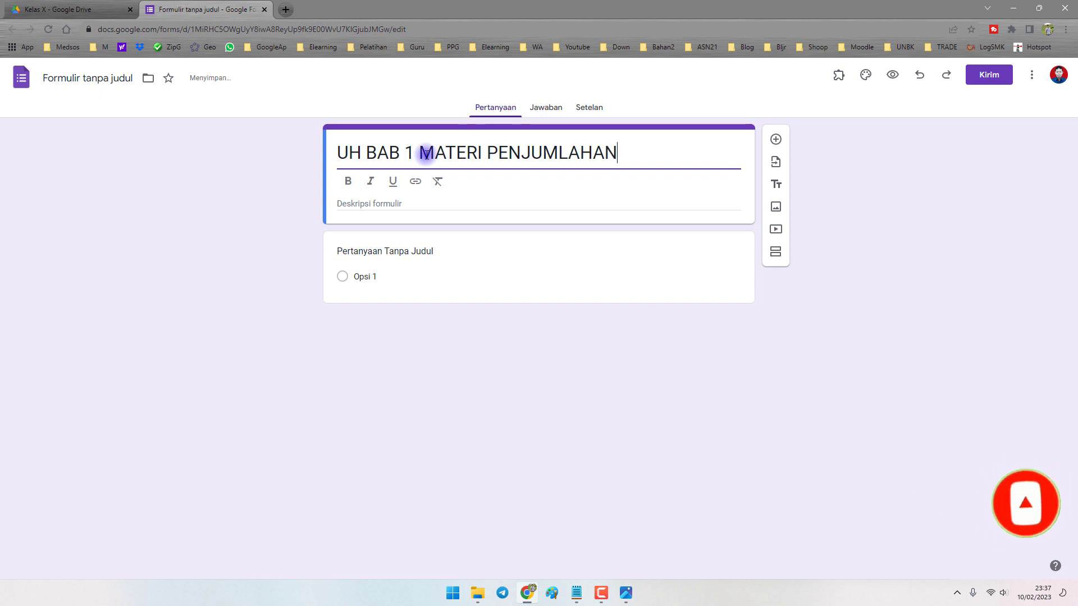
double_click(376, 152)
key("BackSpace")
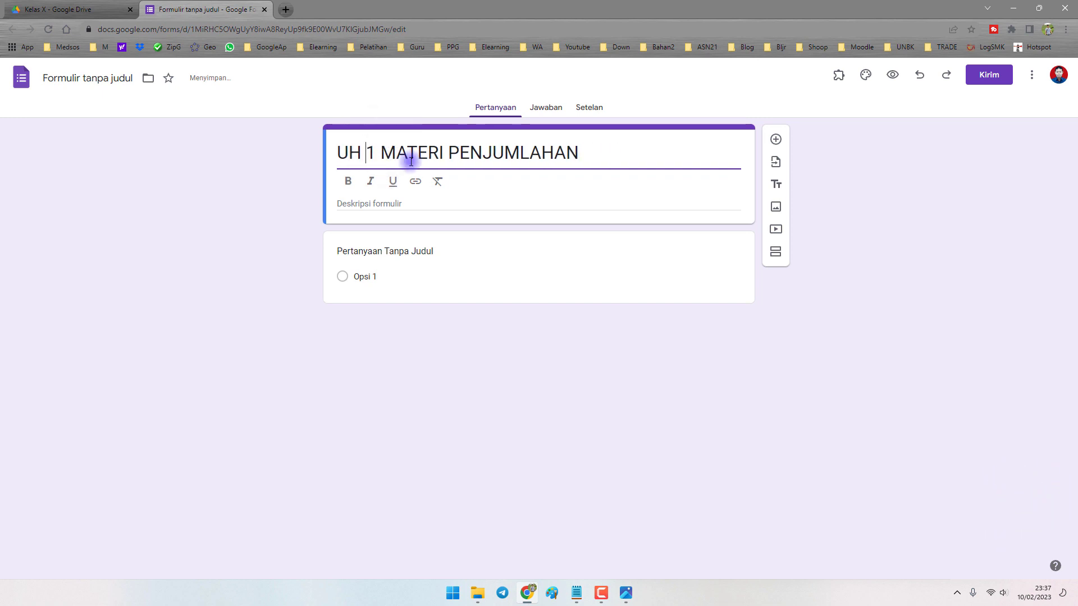
left_click(251, 278)
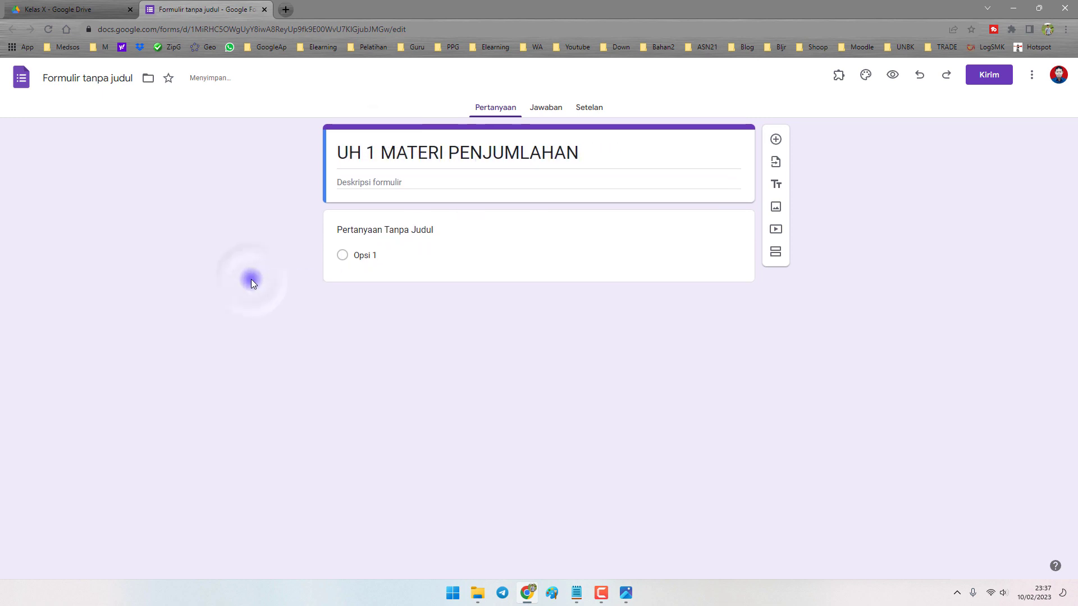
left_click(100, 83)
left_click(281, 361)
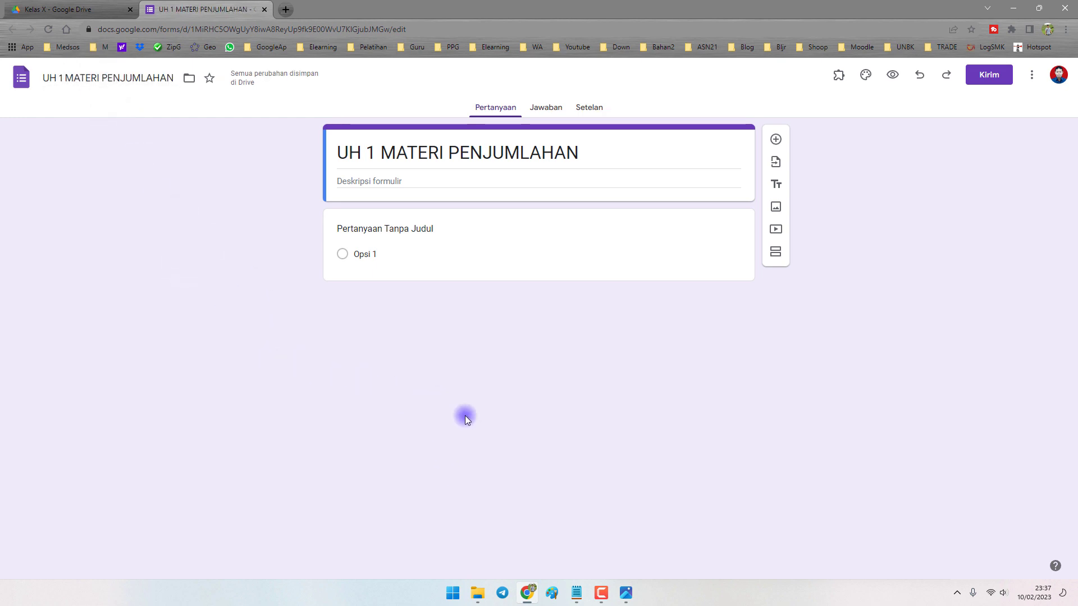
Step: Turn the untitled question into a required short-answer question titled "NAMA"
left_click(371, 229)
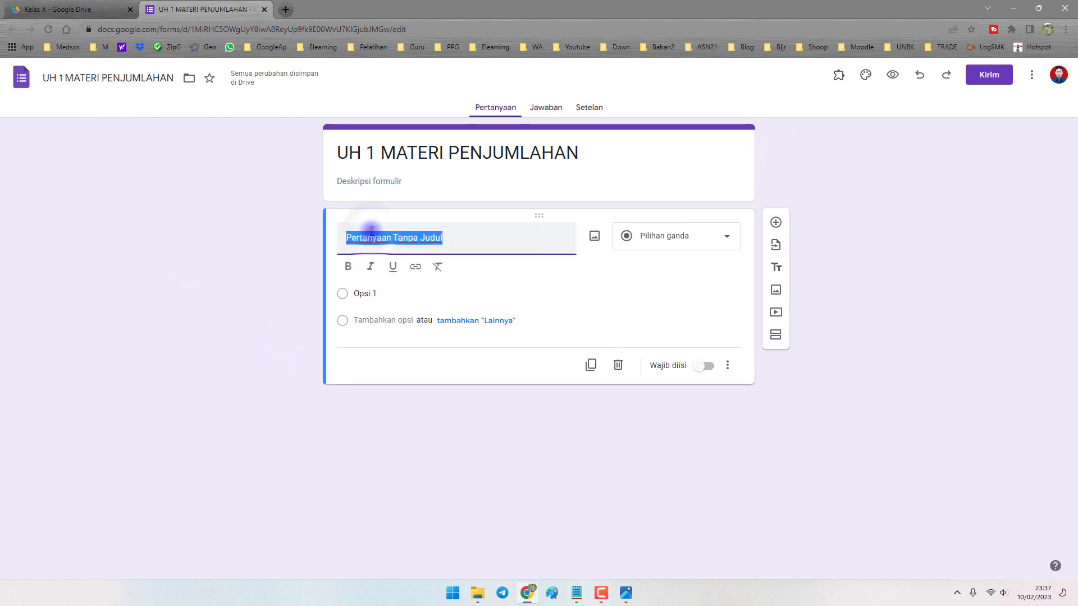
type("NAMA")
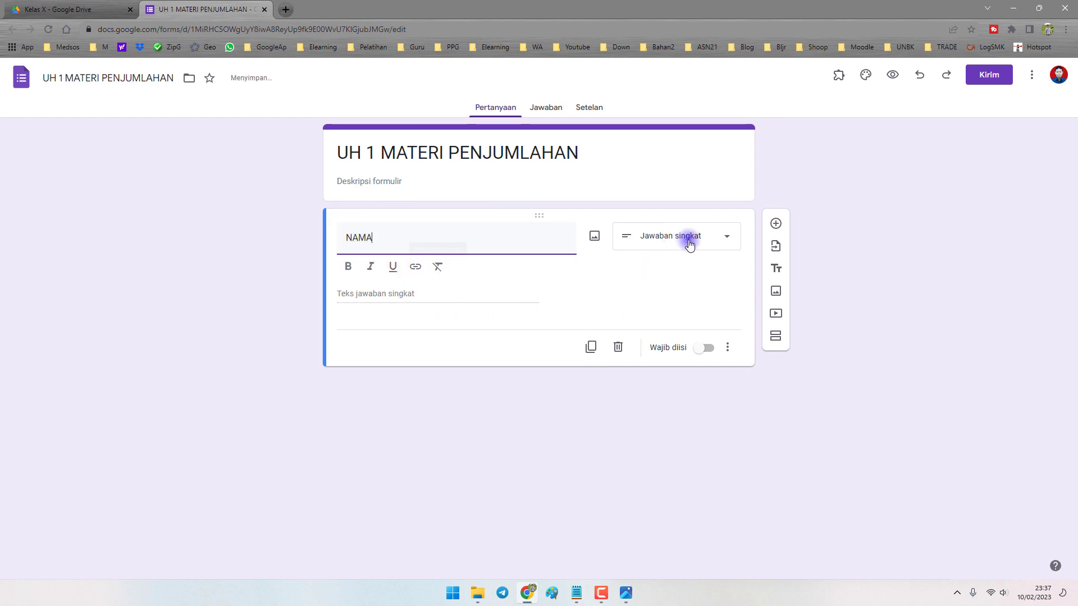
left_click(705, 348)
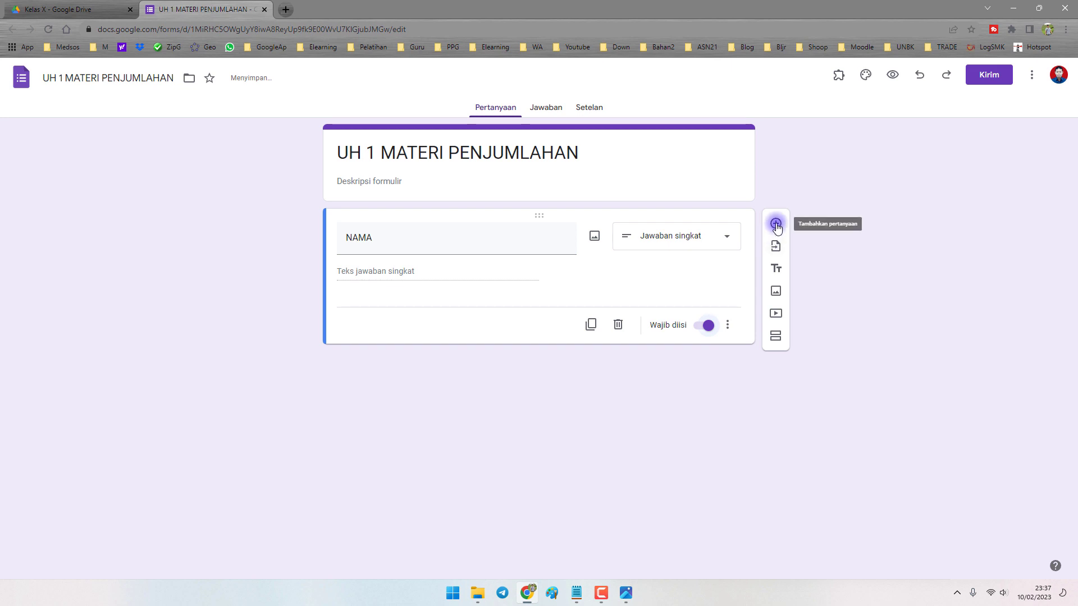
Step: Add a required multiple-choice question "KELAS" with the options A, B and C
left_click(775, 224)
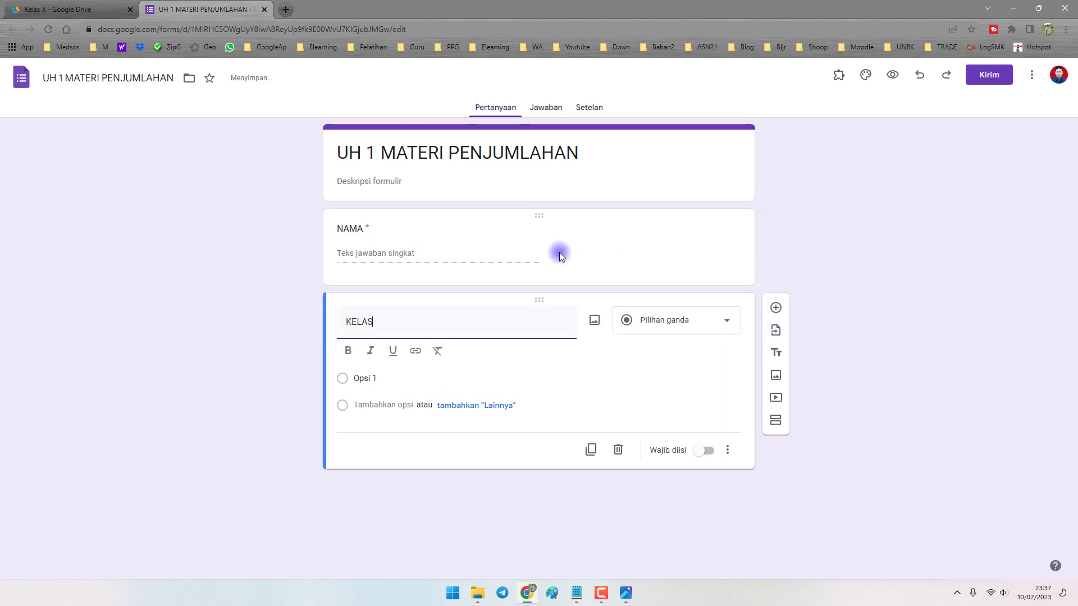
left_click(706, 450)
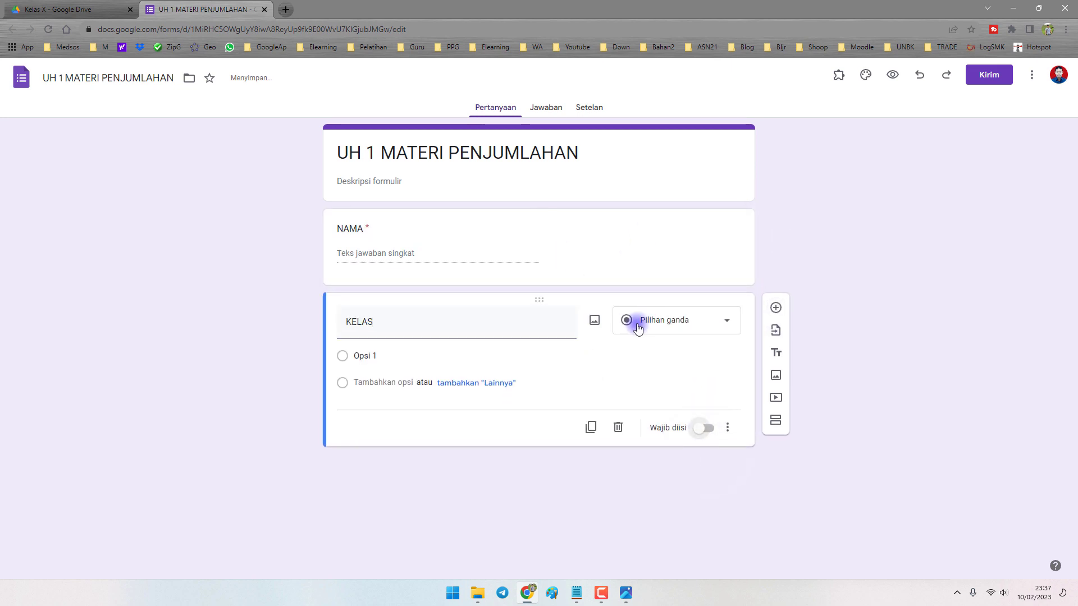
left_click(390, 357)
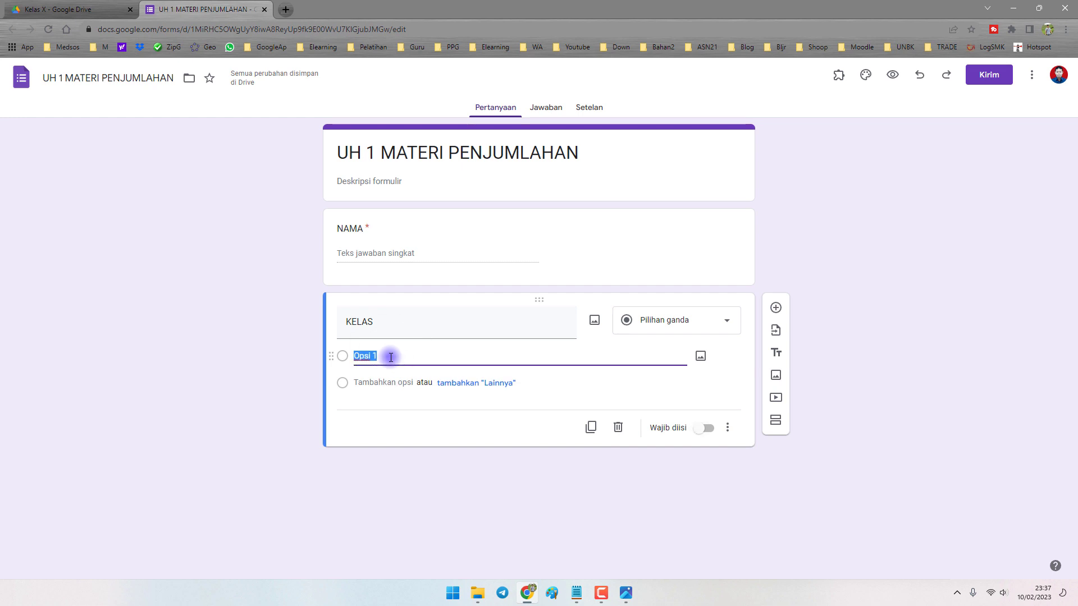
left_click(384, 382)
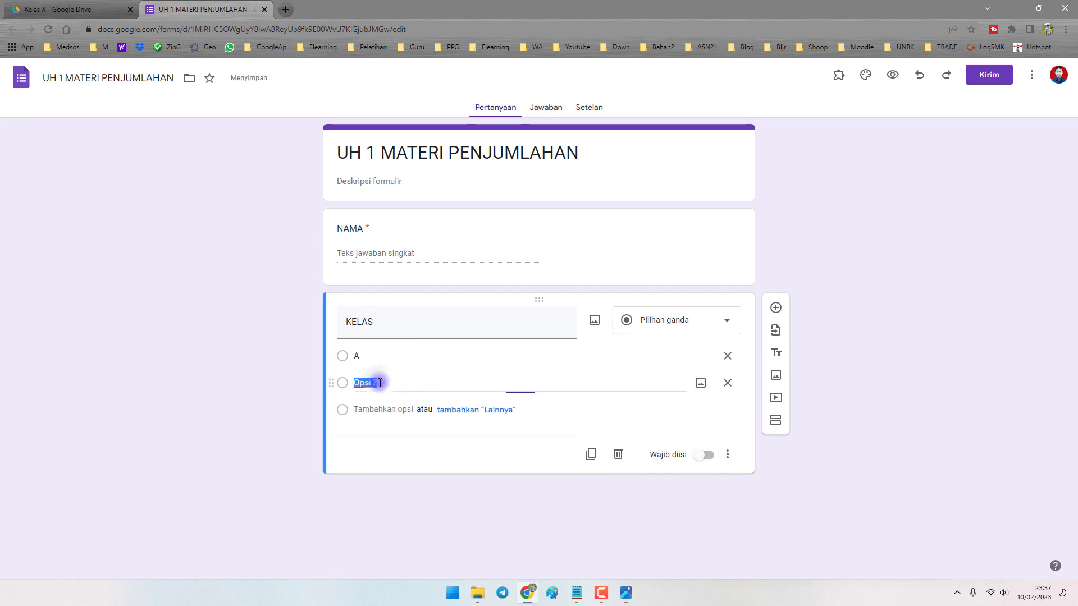
left_click(375, 415)
left_click(243, 429)
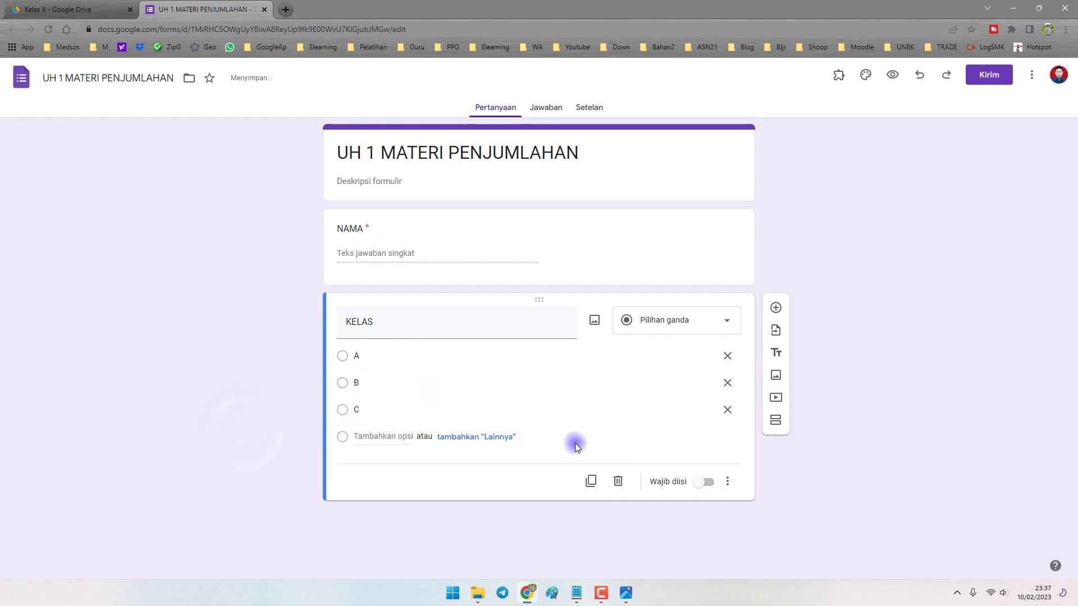
left_click(705, 481)
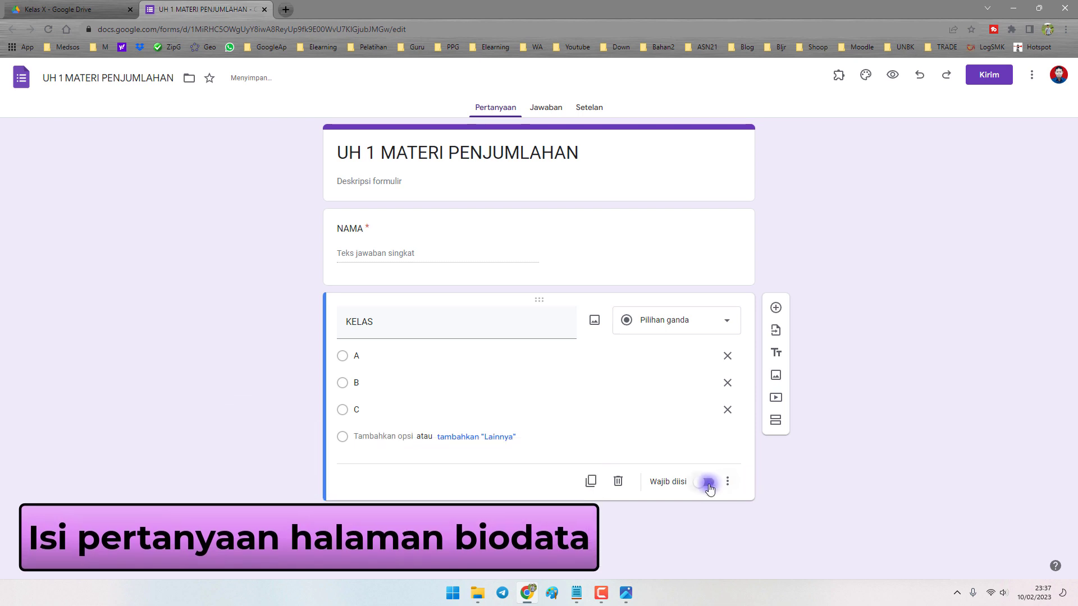
Step: Add a required short-answer question titled "NIS" below the KELAS question
left_click(775, 308)
type("NIS")
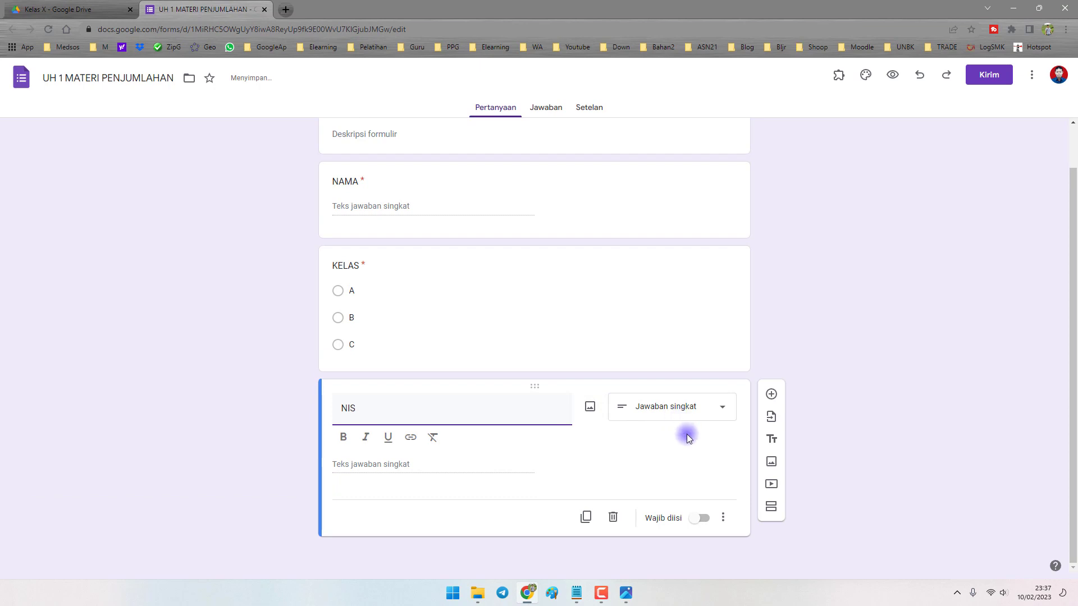
left_click(700, 518)
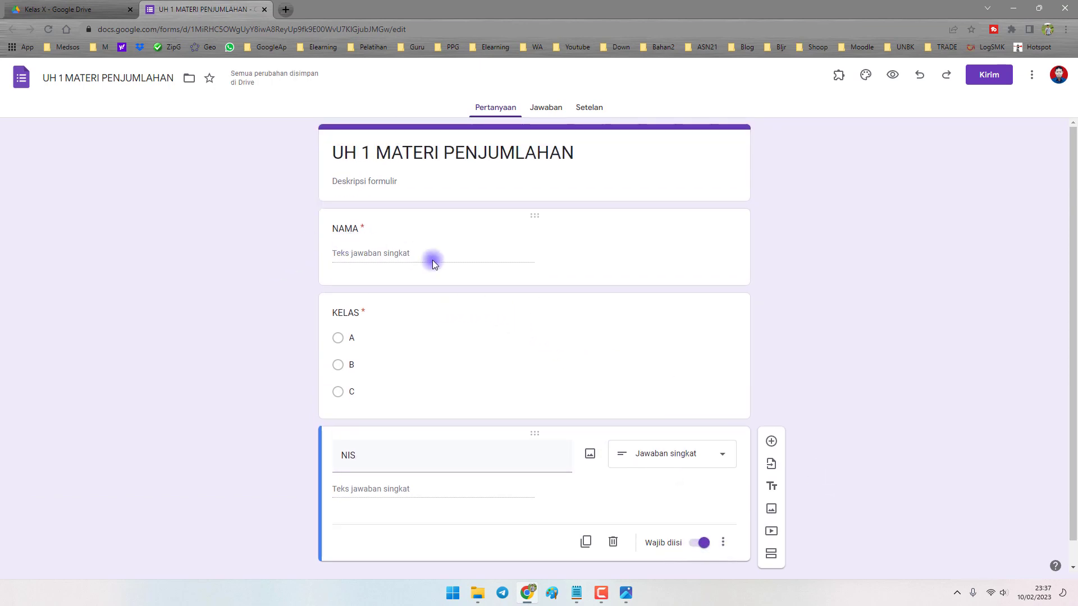
Step: Switch to the Notepad notes, review the step about adding a page to separate the exam questions, and return to the form
scroll(351, 363, "down", 1)
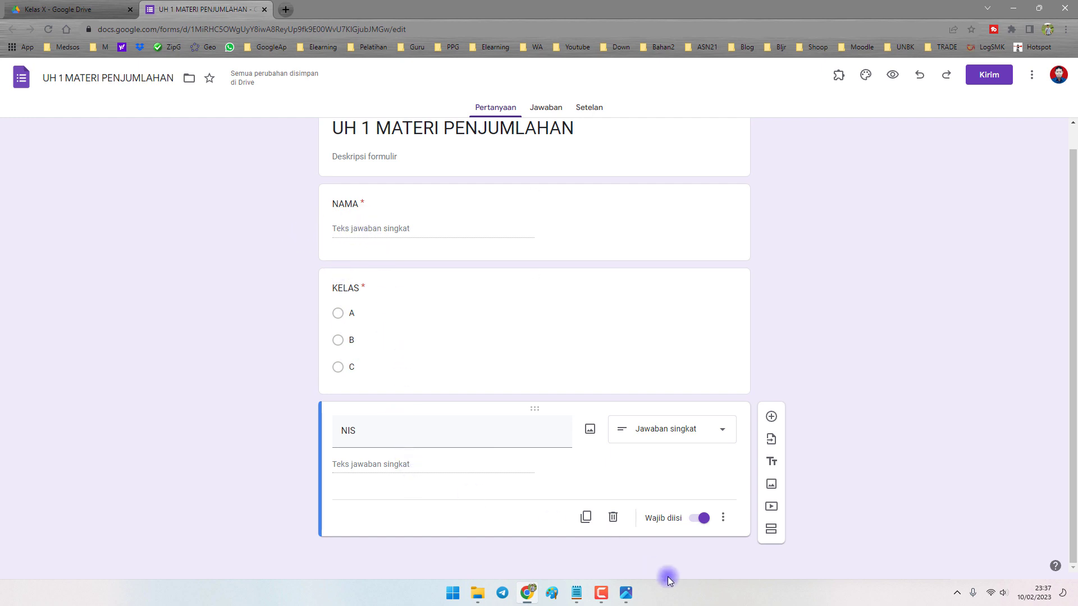
left_click(571, 598)
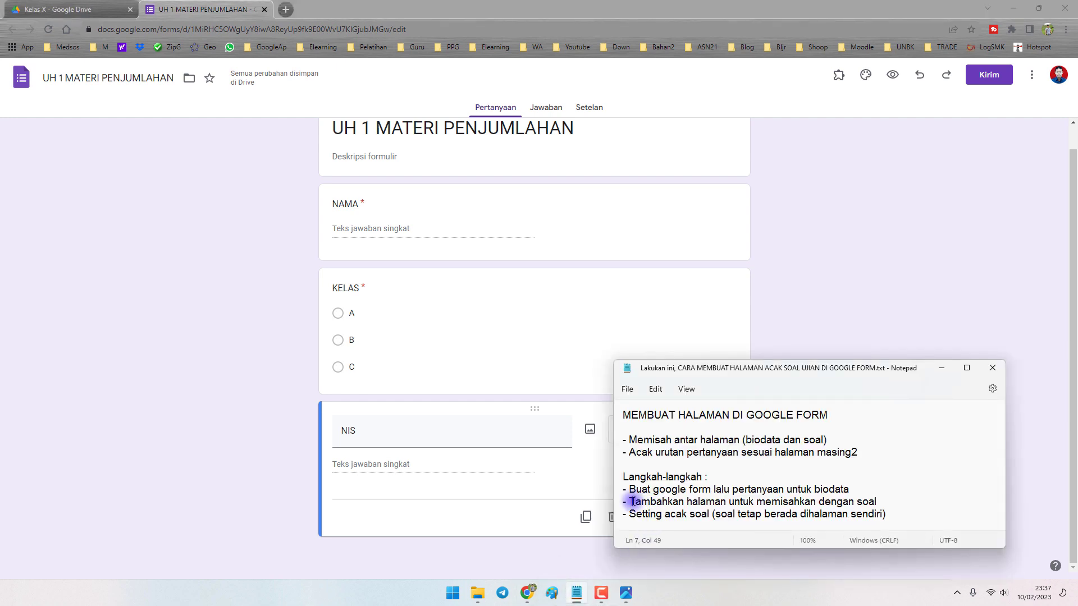
left_click_drag(629, 501, 844, 503)
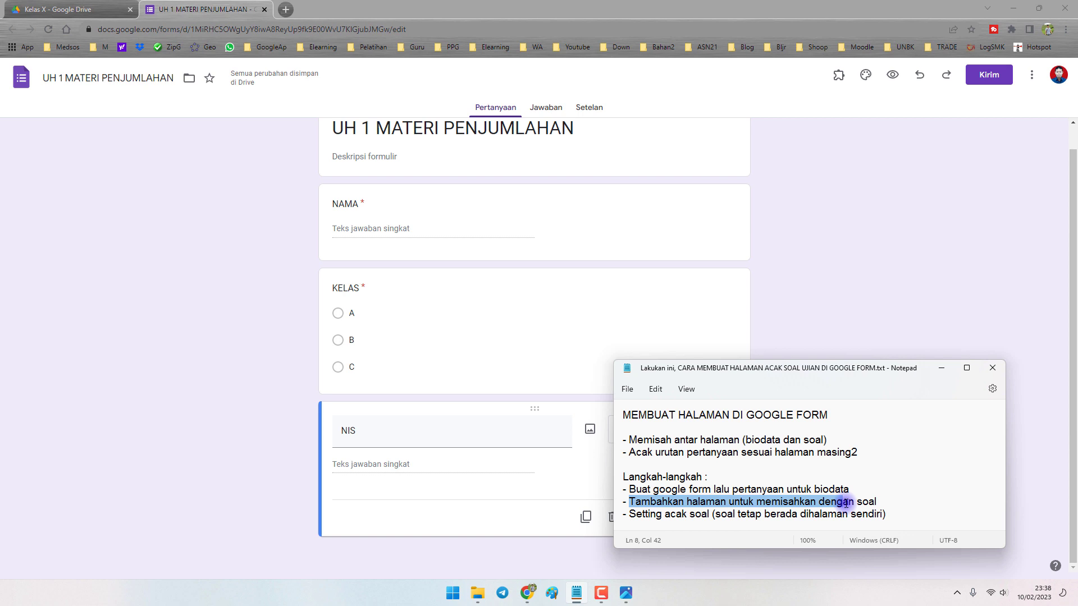
left_click(842, 315)
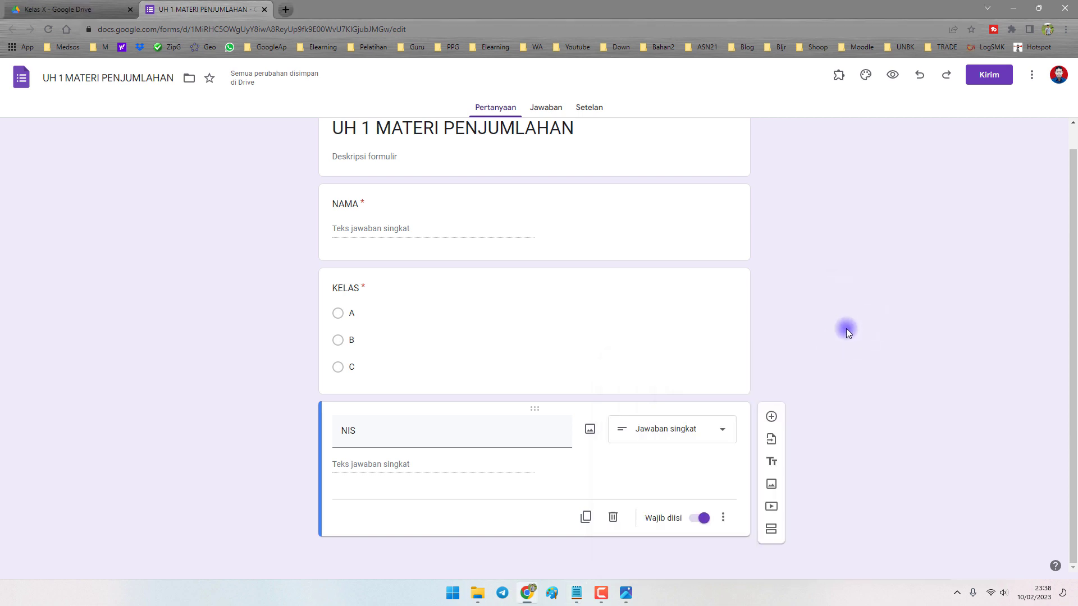
Step: Add a new section after the NIS question to separate the biodata from the exam questions
scroll(846, 328, "up", 1)
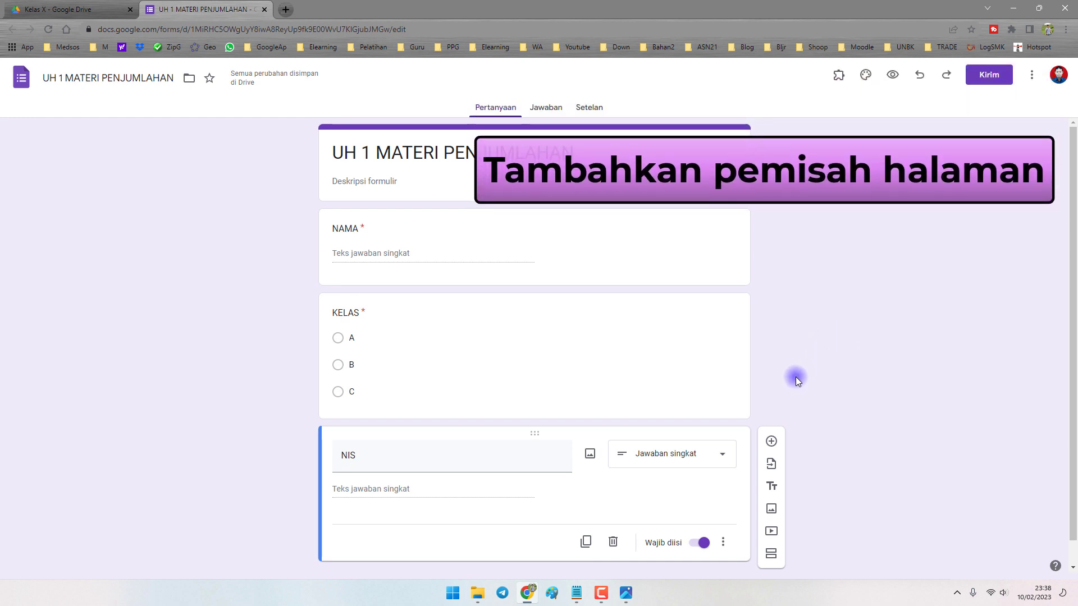
scroll(796, 376, "down", 1)
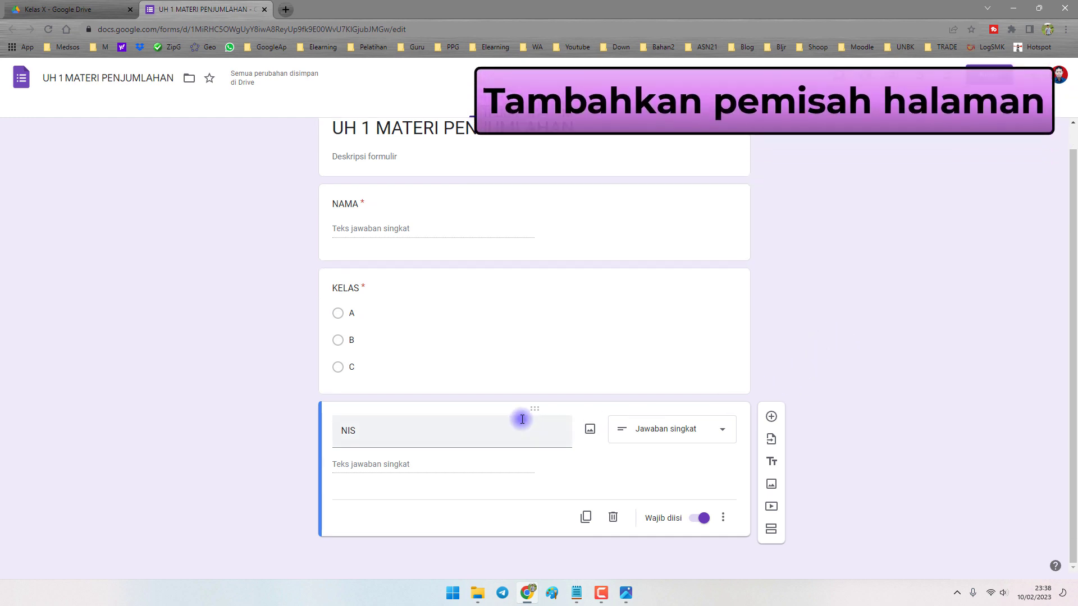
left_click(386, 433)
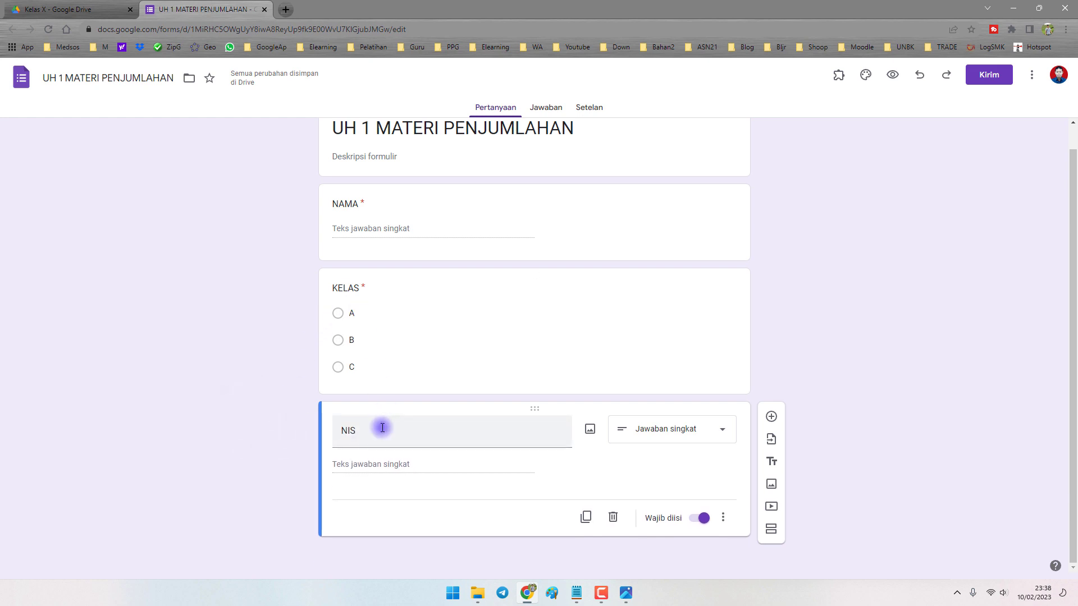
left_click(377, 428)
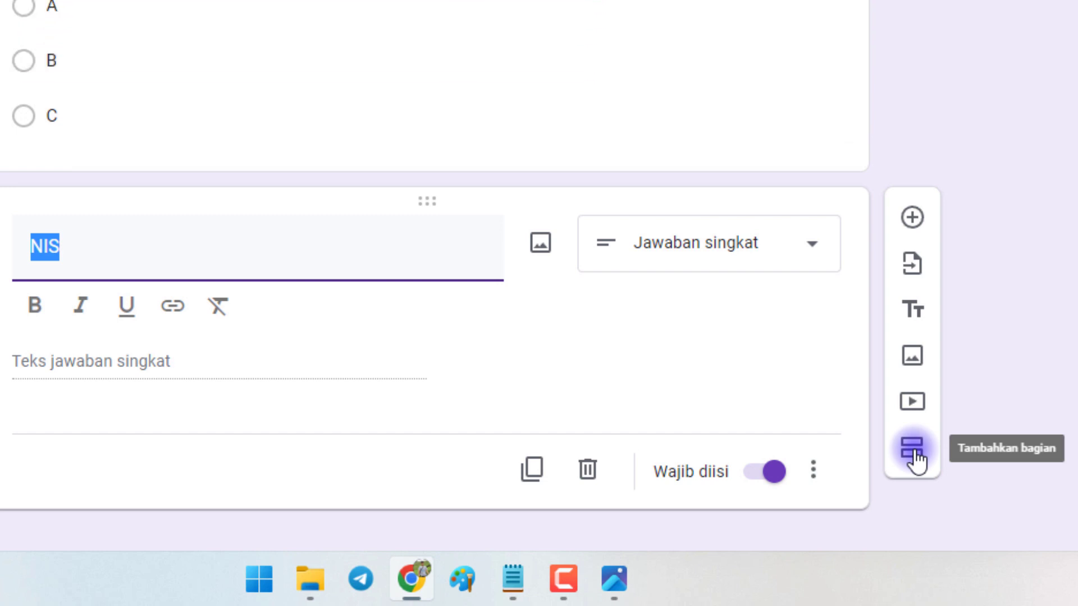
left_click(912, 451)
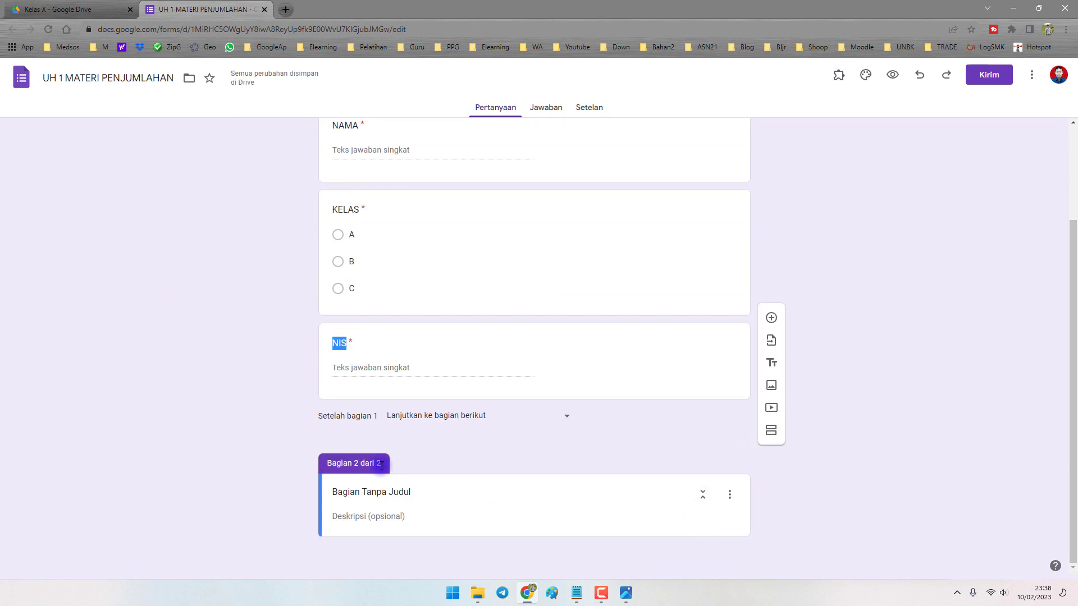
Step: Check the layout of both sections and title the second section "SOAL ULANGAN"
scroll(348, 476, "up", 3)
scroll(501, 465, "down", 3)
scroll(389, 402, "up", 2)
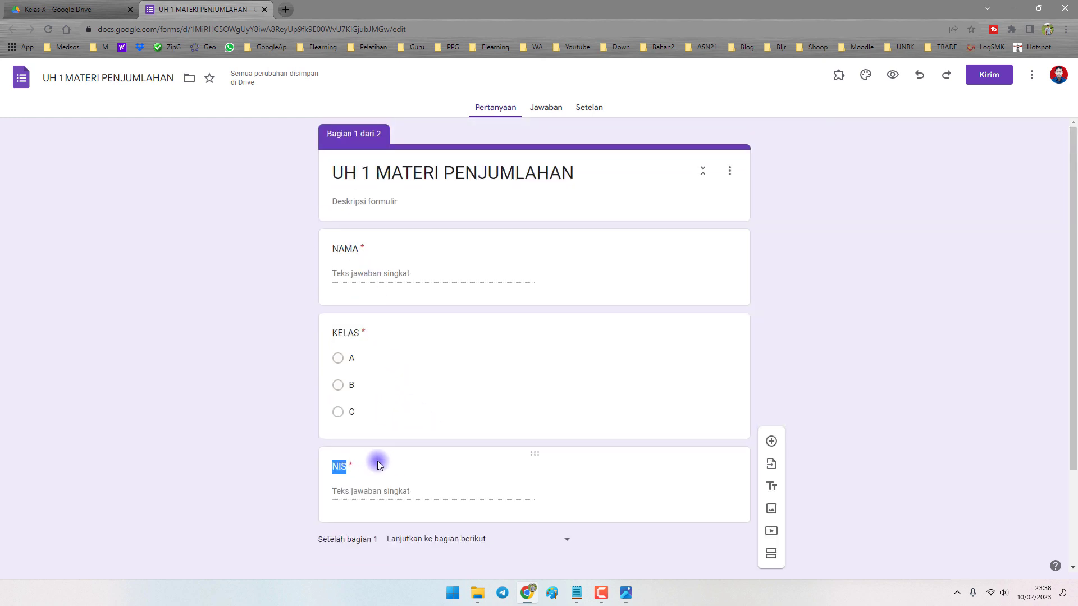
scroll(378, 462, "down", 2)
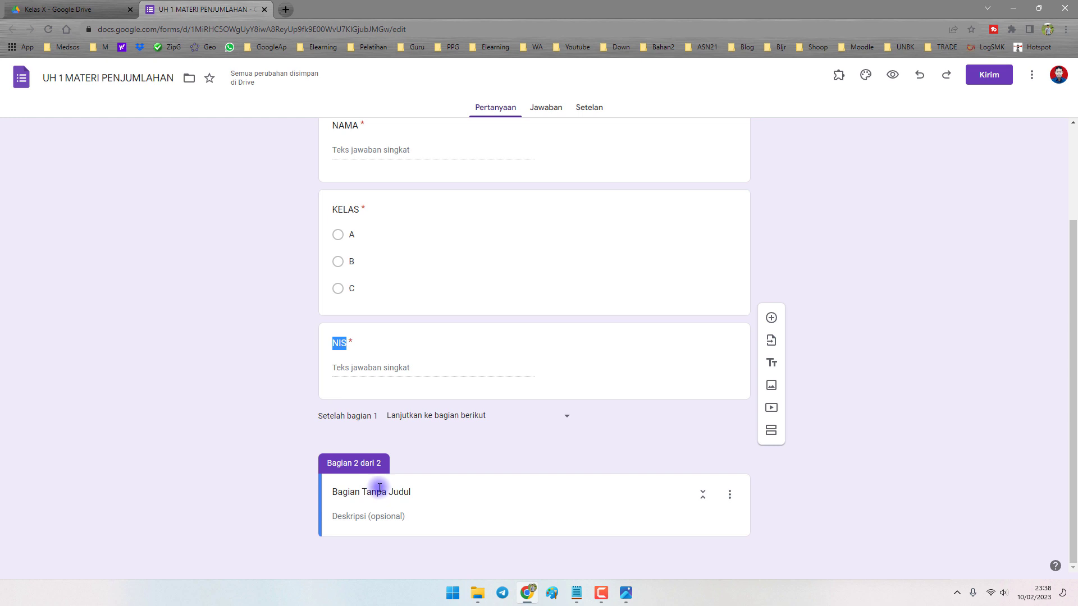
scroll(373, 351, "up", 2)
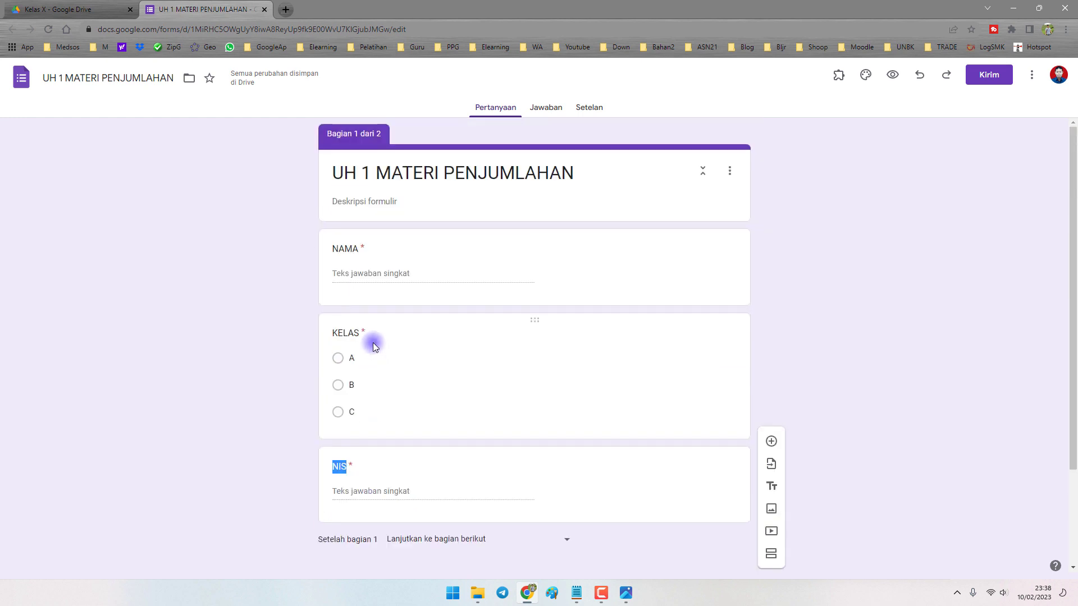
scroll(416, 347, "down", 2)
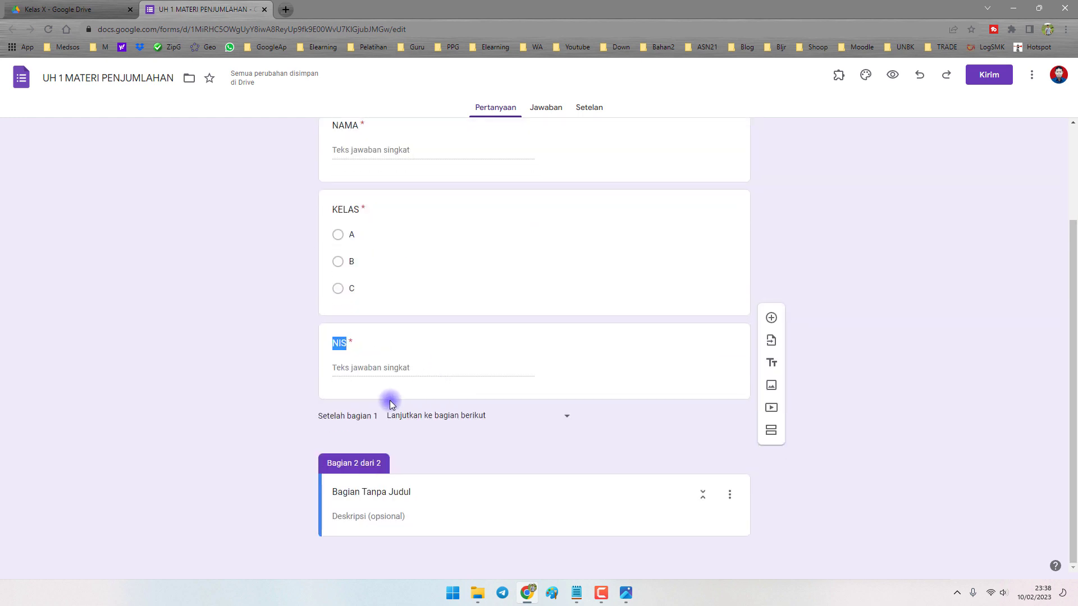
left_click(379, 494)
triple_click(421, 493)
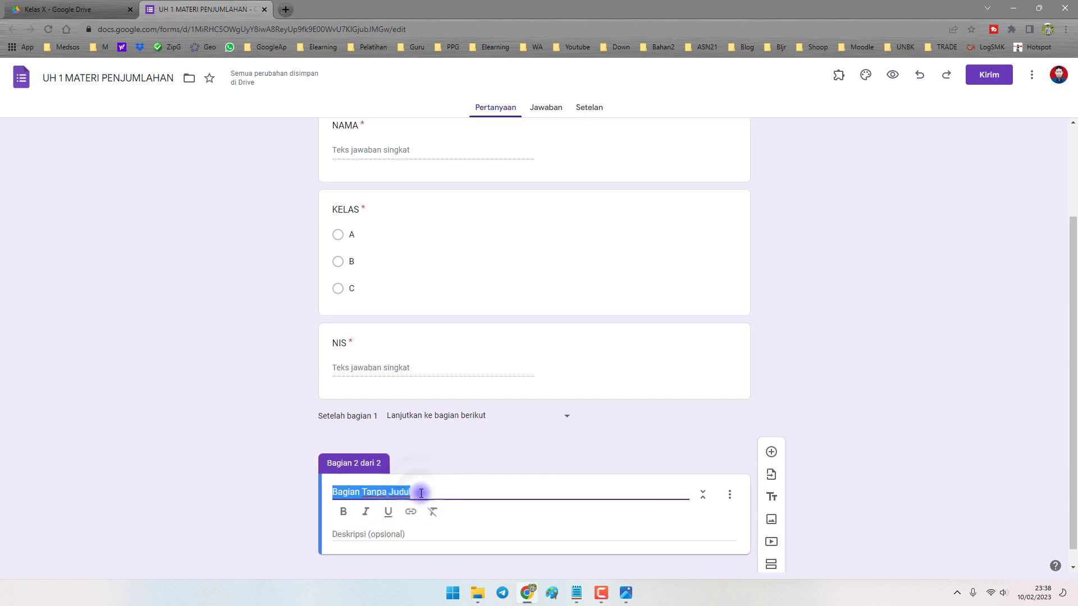
type("SOAL ULANGAN")
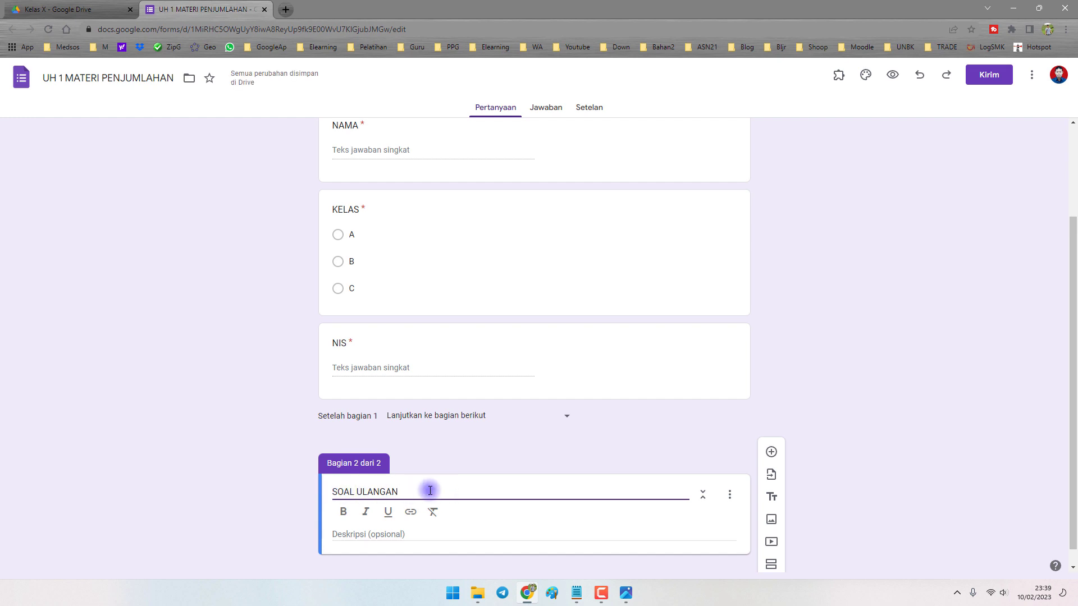
Step: Add a required multiple-choice question titled "SOAL 1" to the SOAL ULANGAN section
scroll(733, 506, "down", 1)
left_click(771, 452)
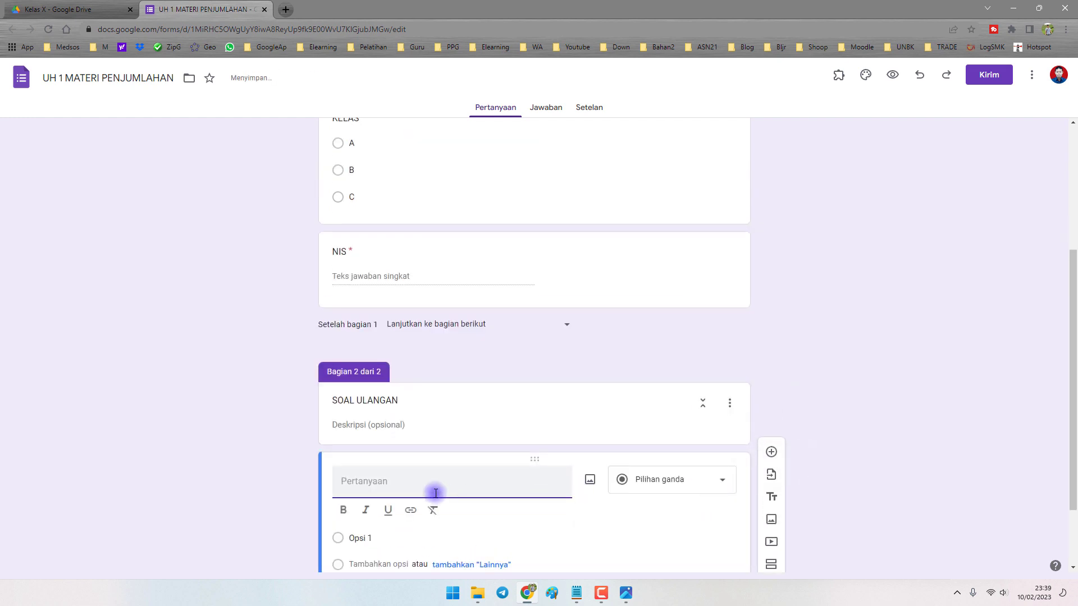
type("SOAL 1")
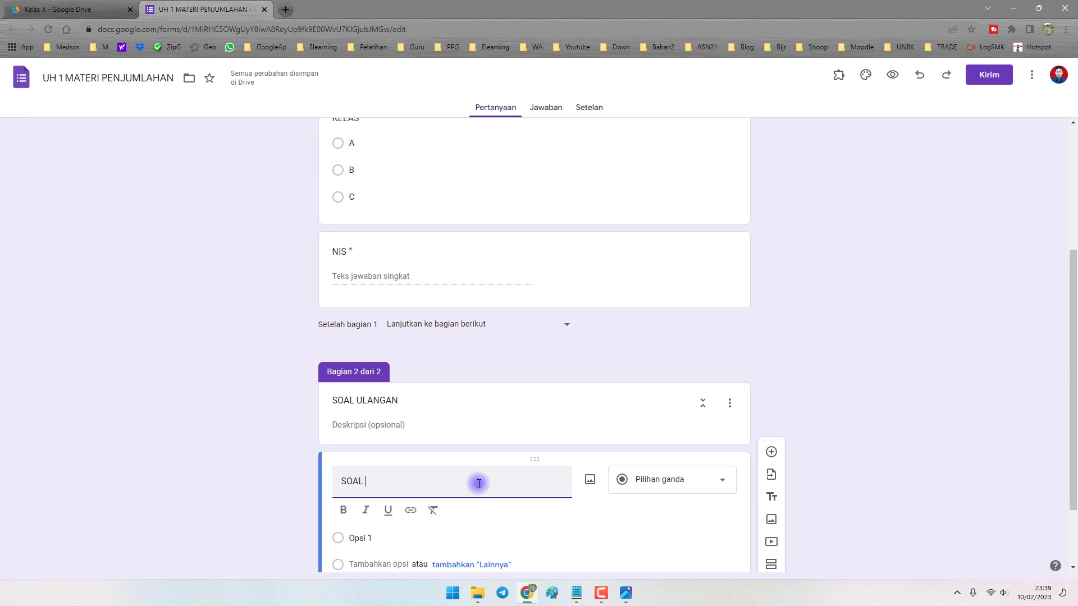
scroll(558, 447, "down", 2)
left_click(699, 518)
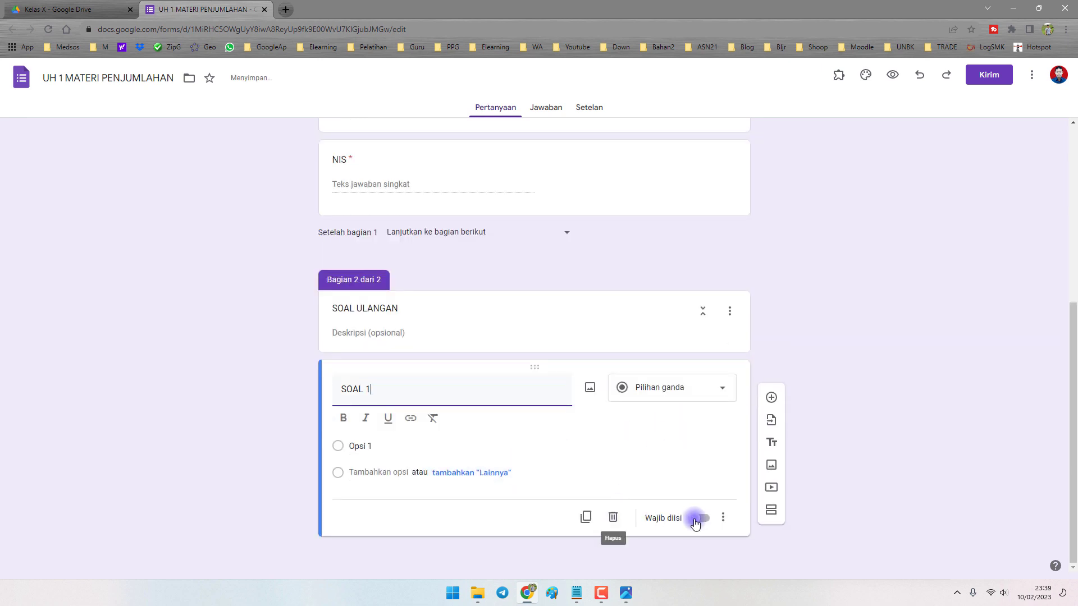
Step: Duplicate the SOAL 1 question twice and rename the first copy "SOAL 2"
left_click(586, 517)
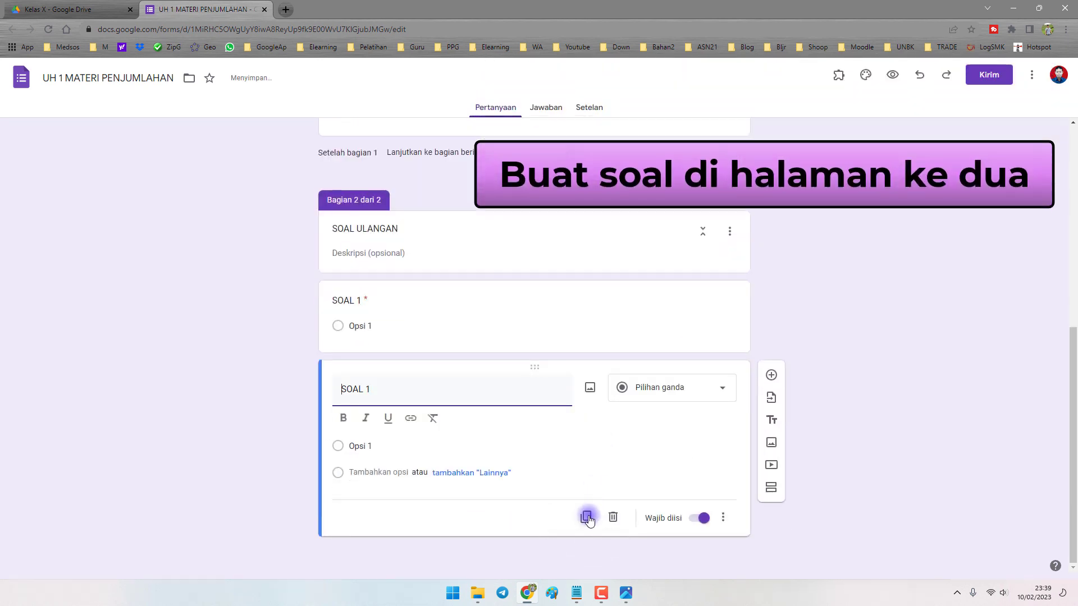
left_click(585, 517)
triple_click(382, 413)
left_click(384, 413)
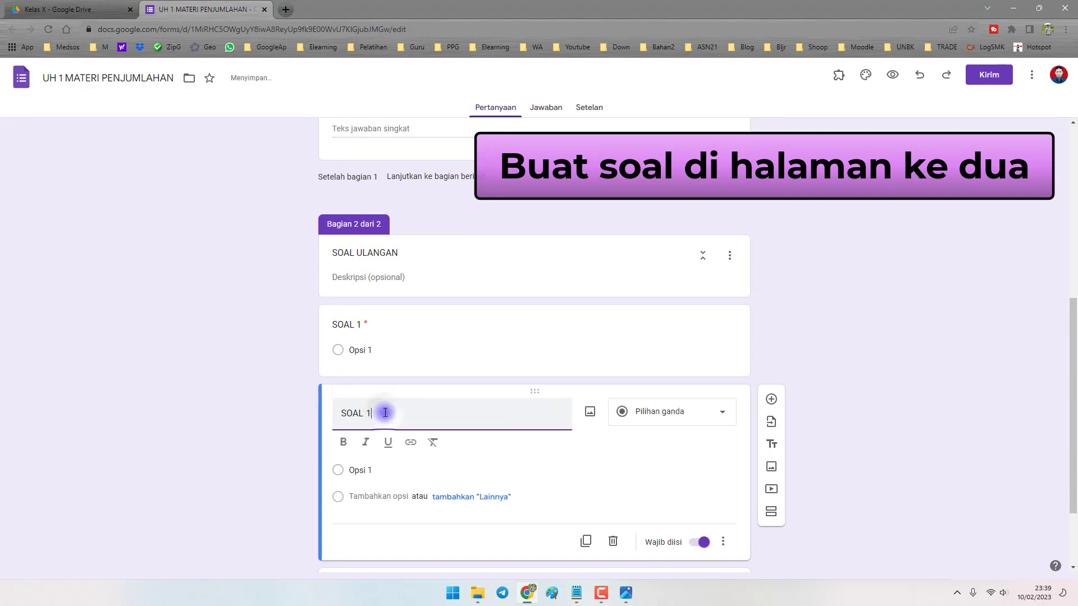
key("BackSpace")
type("2")
Step: Rename the remaining copy of SOAL 1 below SOAL 2 as "SOAL 3"
scroll(401, 469, "down", 2)
left_click(401, 469)
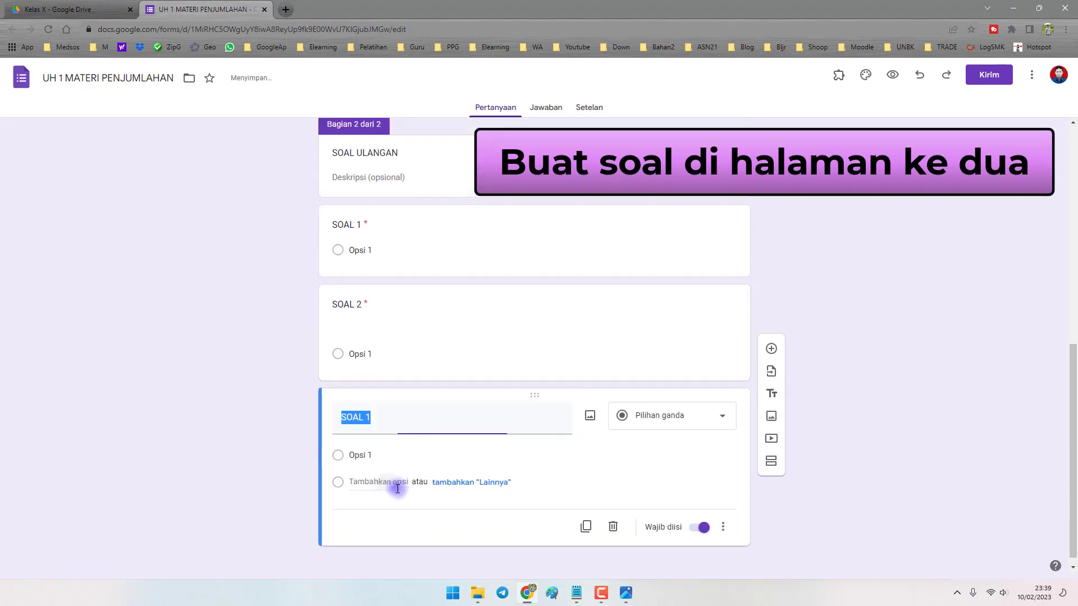
left_click(389, 416)
type("3")
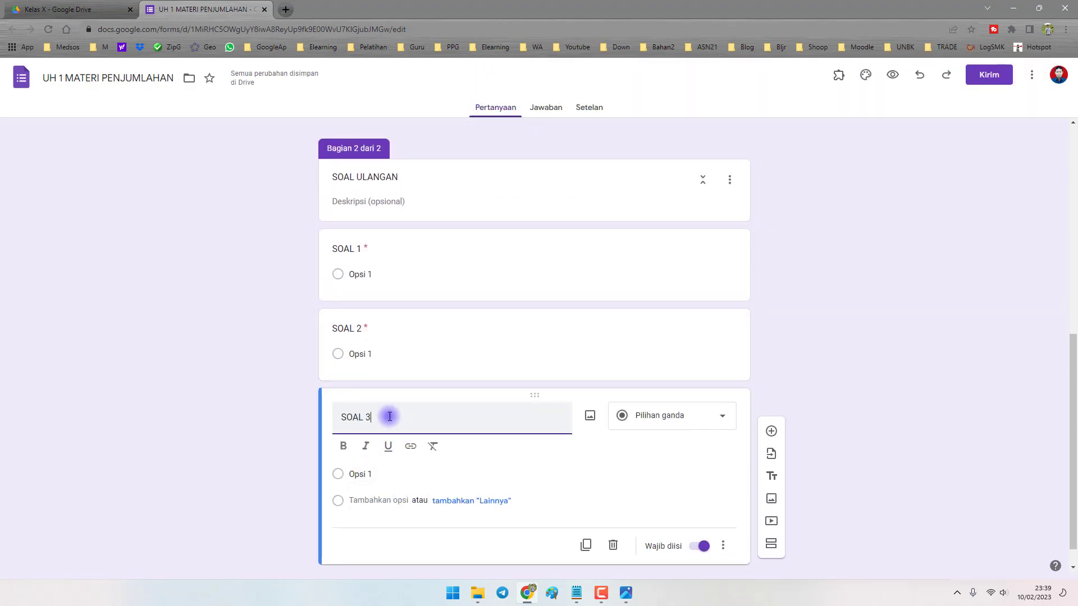
Step: Duplicate the SOAL 3 question and rename the copy "SOAL 4"
left_click(586, 545)
left_click(397, 414)
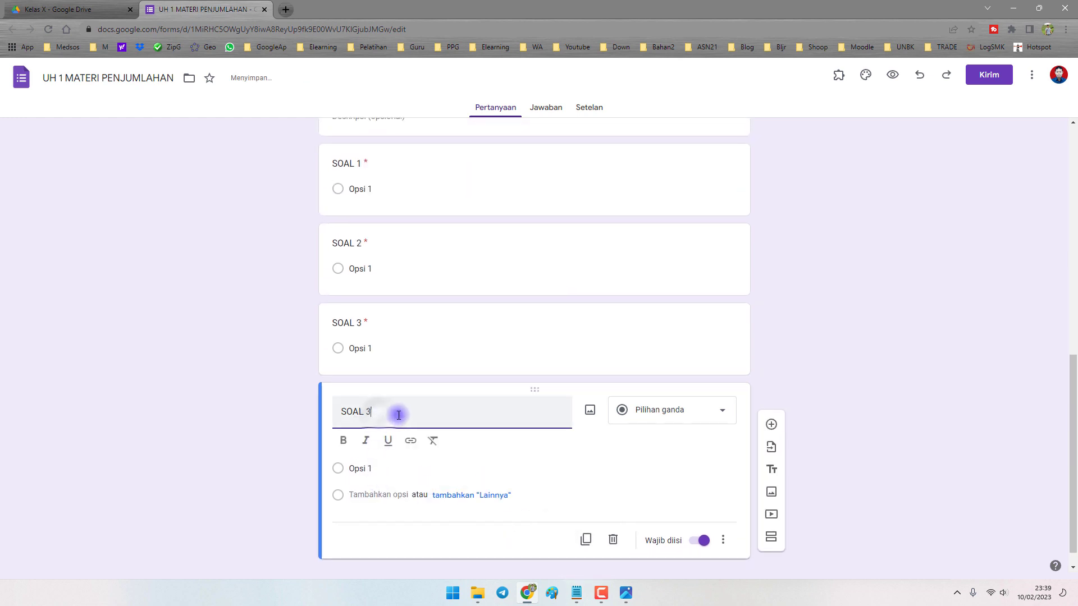
type("4")
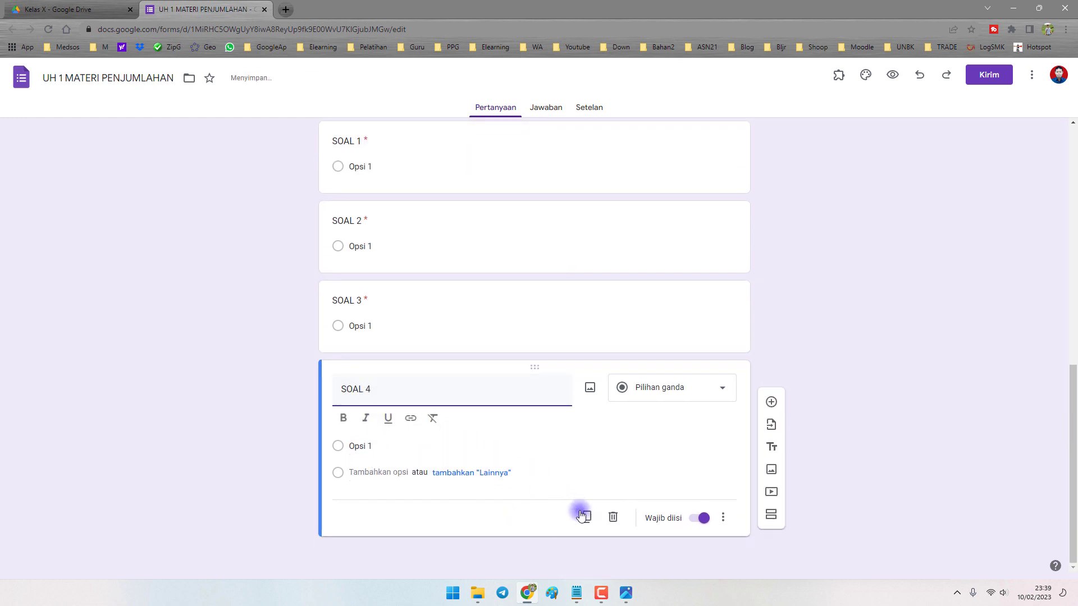
Step: Duplicate the SOAL 4 question and rename the copy "SOAL 5"
left_click(582, 513)
left_click(394, 492)
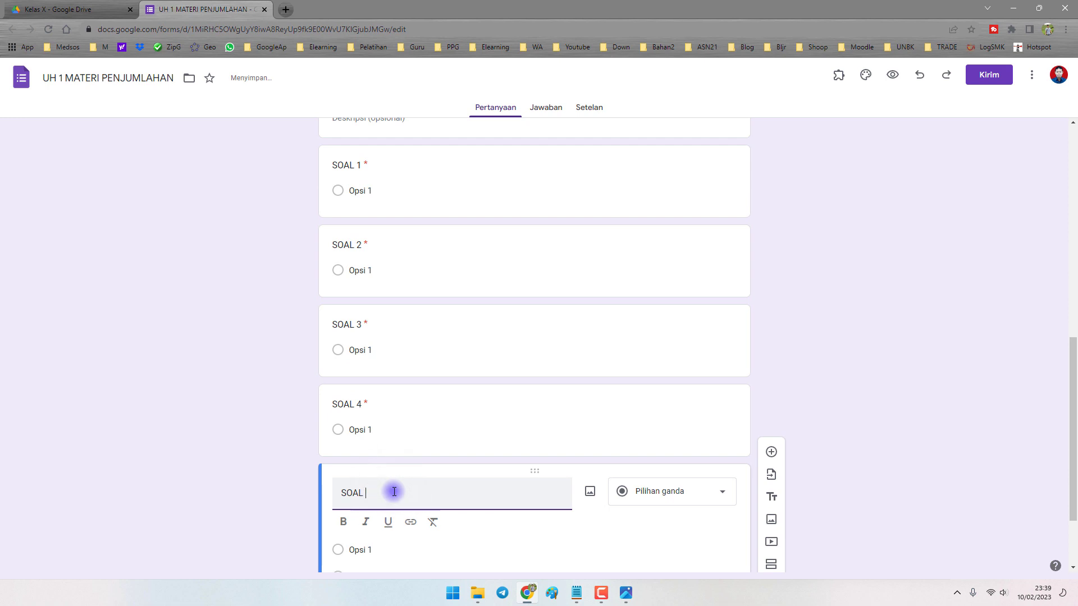
scroll(378, 423, "down", 1)
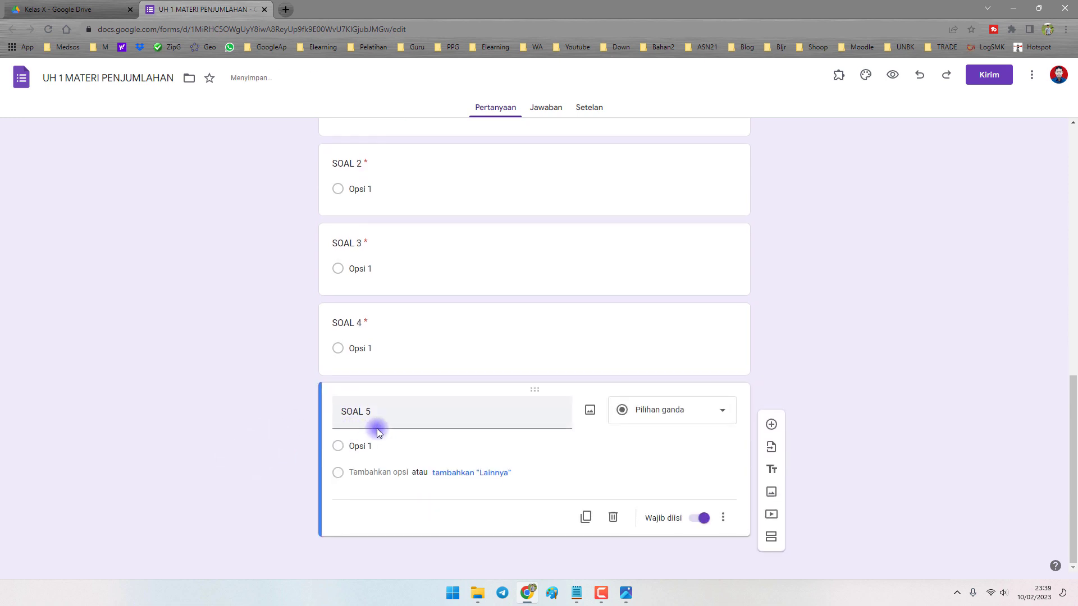
Step: Preview the form and fill in its biodata page with placeholder NAMA and NIS answers and KELAS A
scroll(382, 427, "up", 5)
scroll(426, 392, "up", 5)
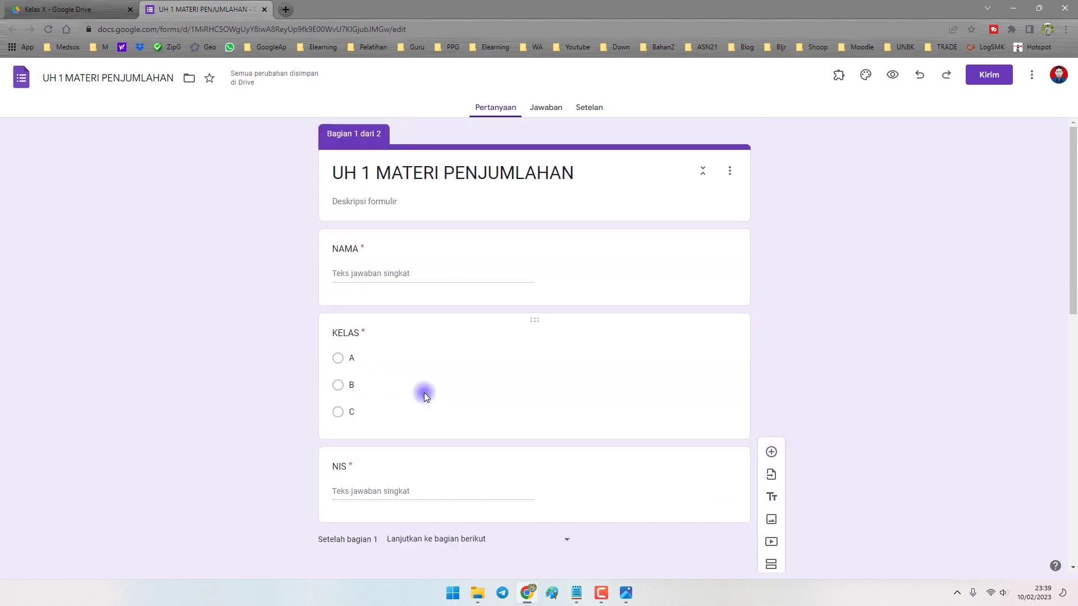
left_click(891, 79)
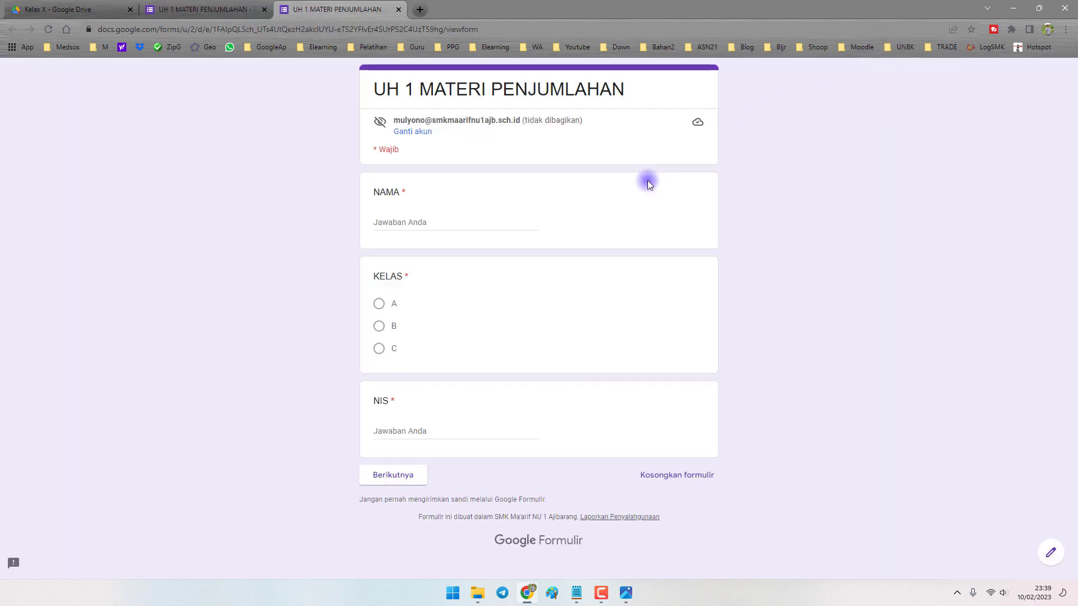
left_click(395, 222)
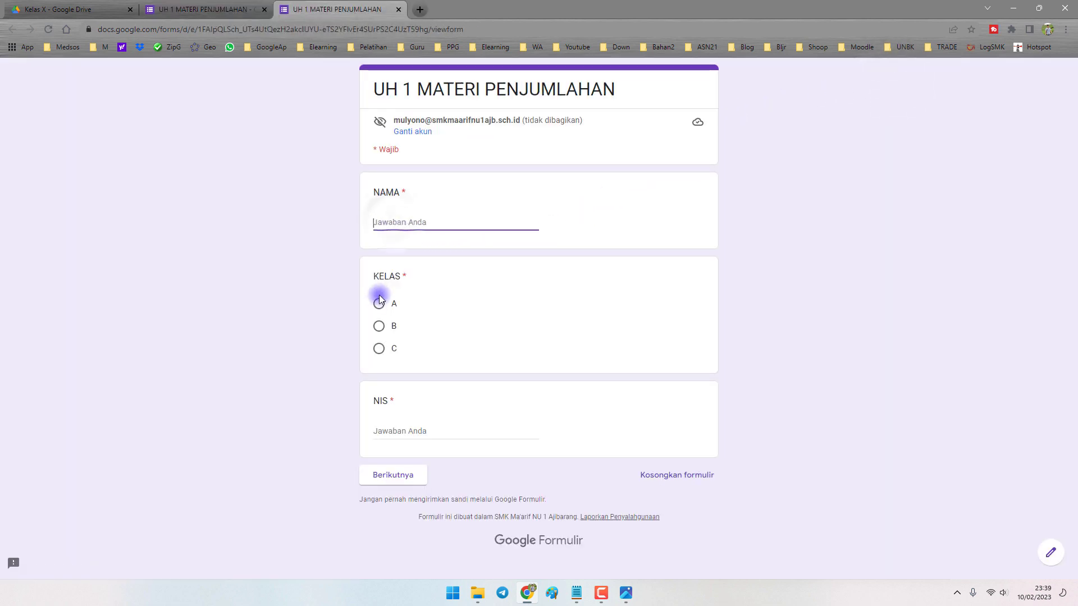
type("DSFSD")
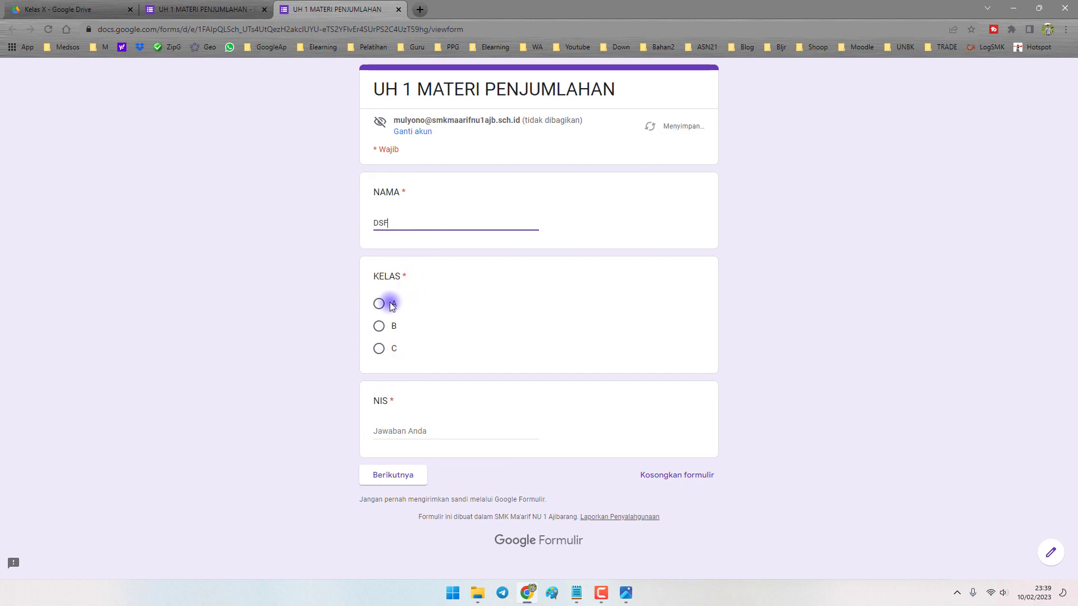
left_click(379, 304)
left_click(387, 427)
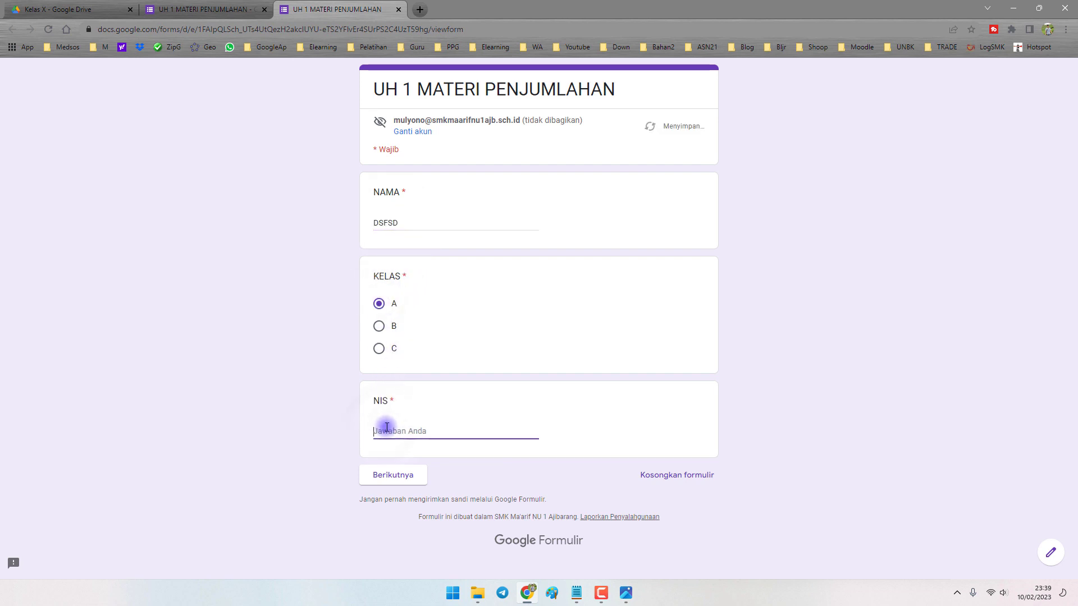
left_click(403, 481)
type("sdf")
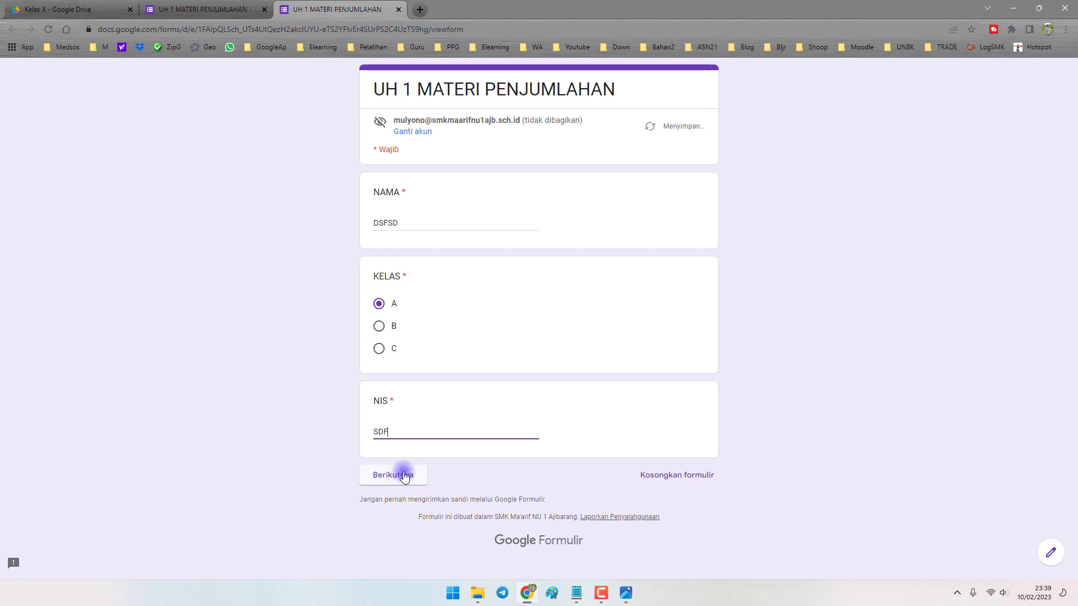
Step: Continue to the SOAL ULANGAN page of the preview, check the order of its questions, and close the preview
left_click(402, 479)
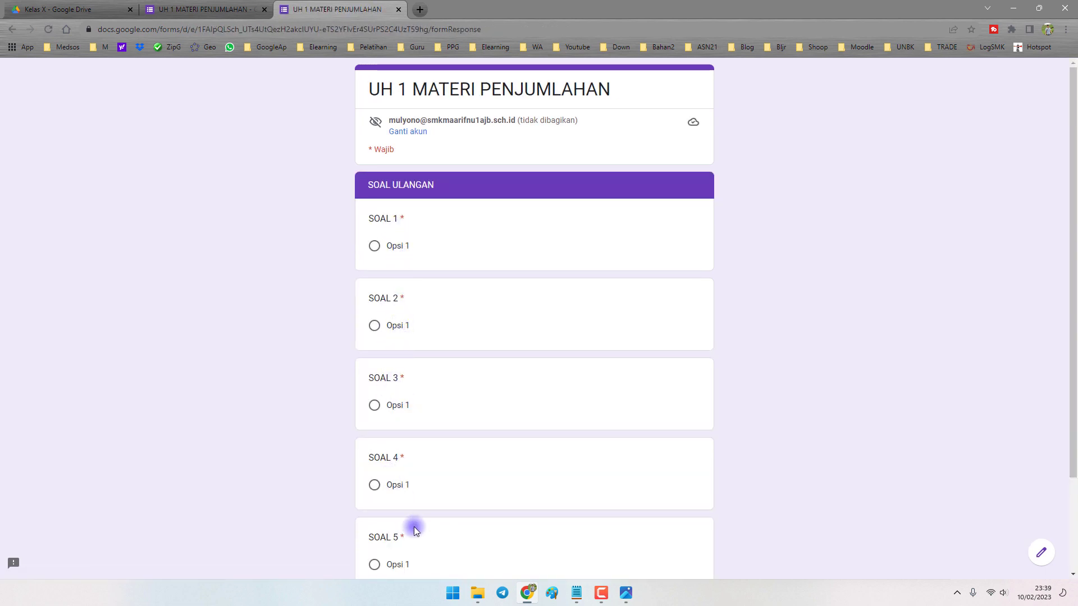
scroll(418, 517, "down", 3)
scroll(432, 417, "up", 3)
left_click(399, 9)
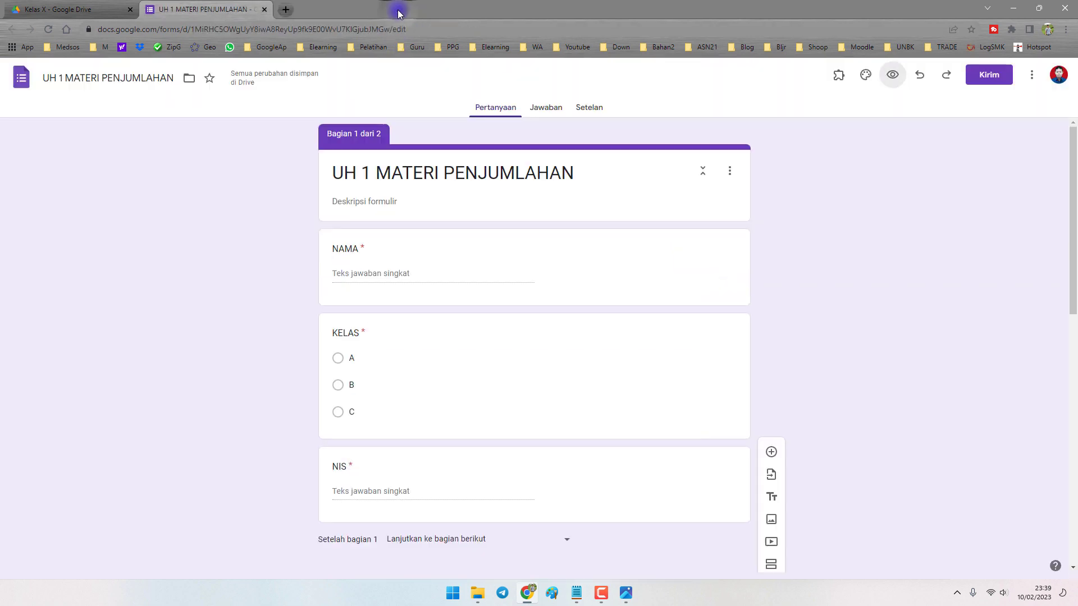
Step: Enable the "Acak urutan pertanyaan" option in the form's Presentasi settings
left_click(573, 110)
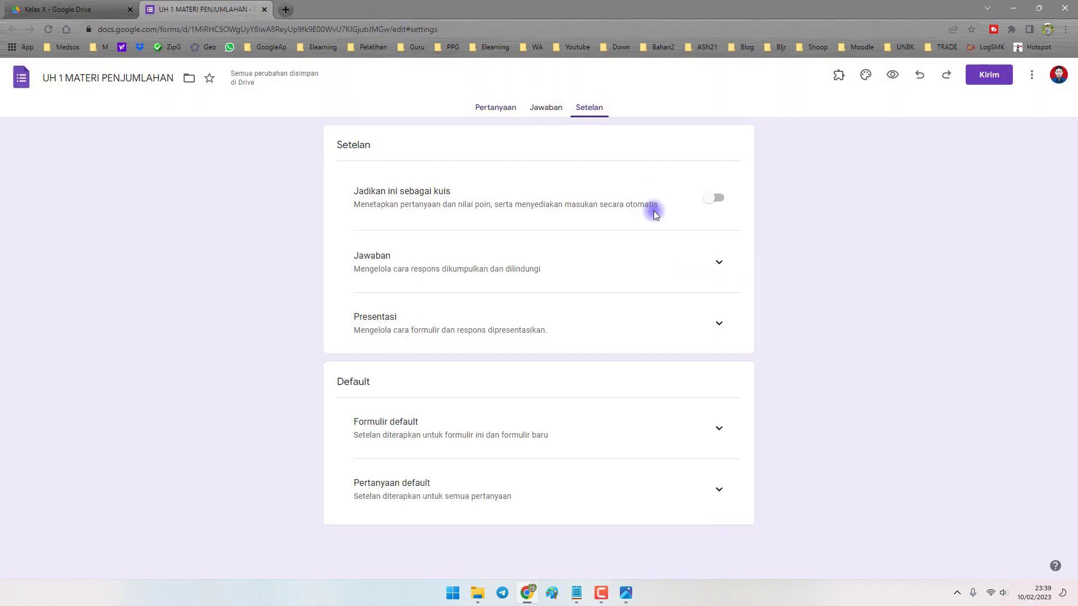
left_click(718, 321)
scroll(625, 311, "down", 2)
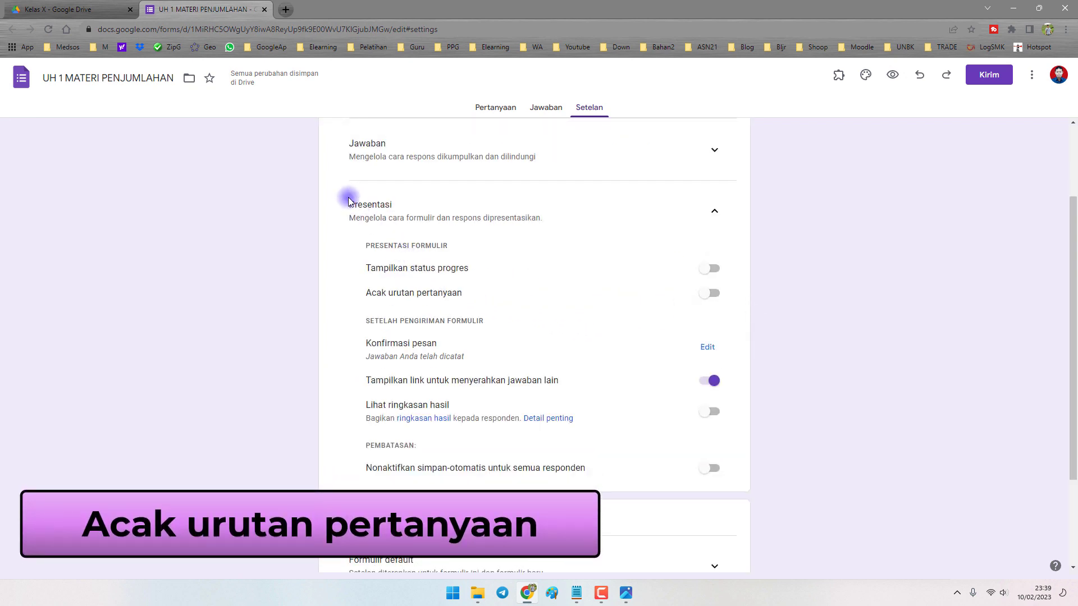
left_click_drag(348, 202, 396, 209)
left_click(530, 305)
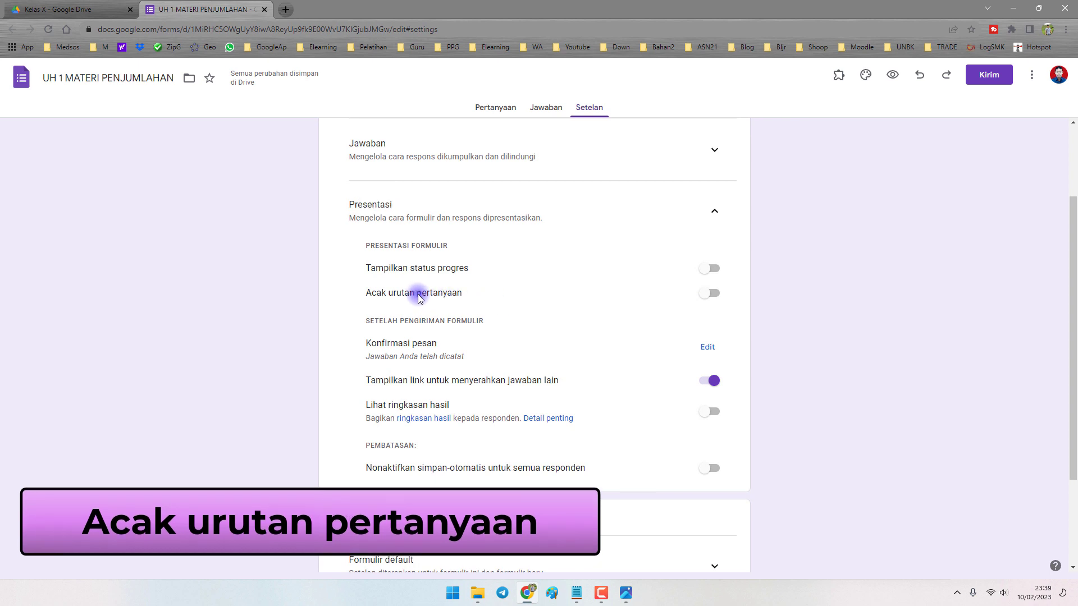
left_click_drag(419, 297, 457, 292)
left_click(712, 293)
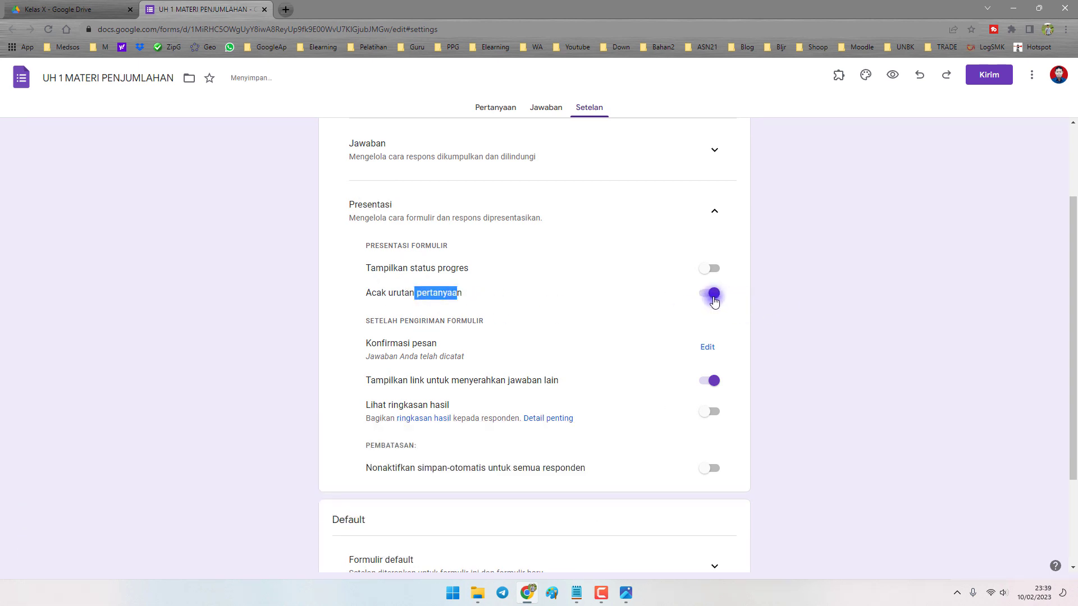
Step: Review both sections of the question editor and preview the form to check the order of the biodata questions
left_click(494, 109)
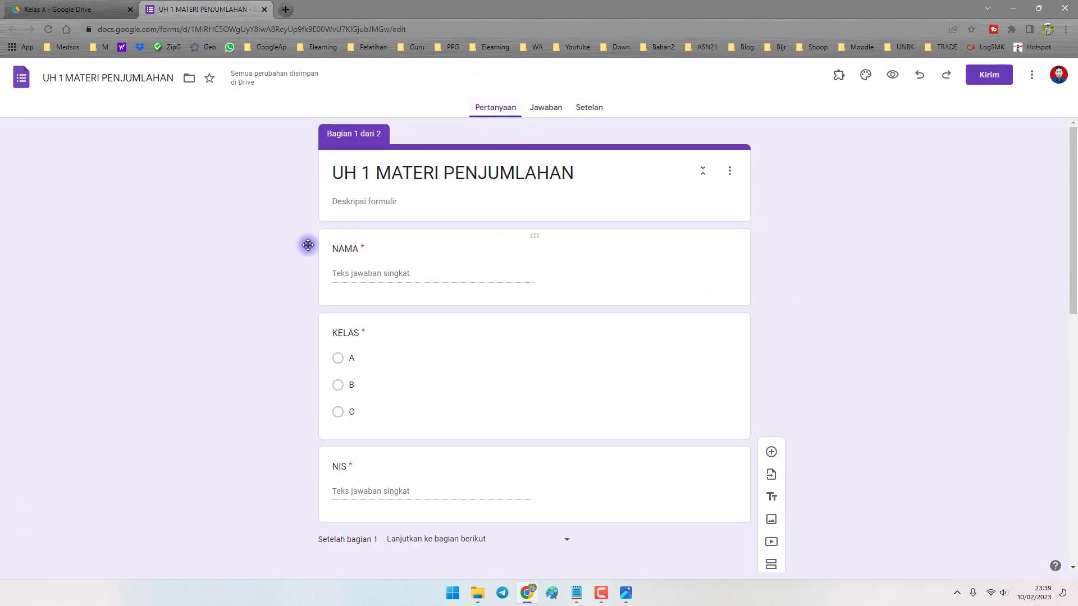
scroll(233, 256, "down", 3)
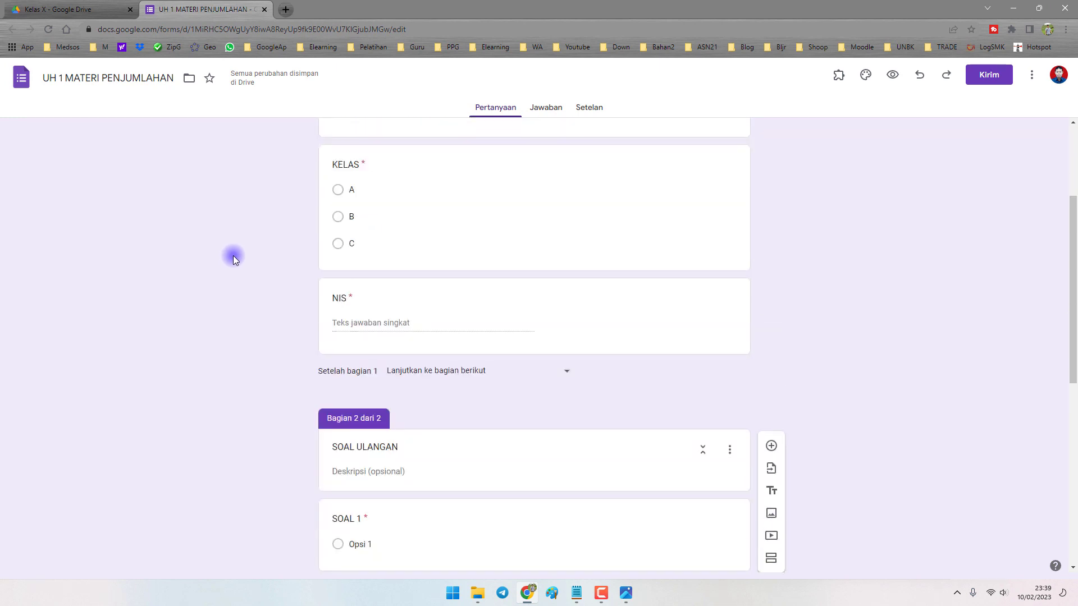
scroll(232, 256, "up", 3)
scroll(427, 312, "down", 4)
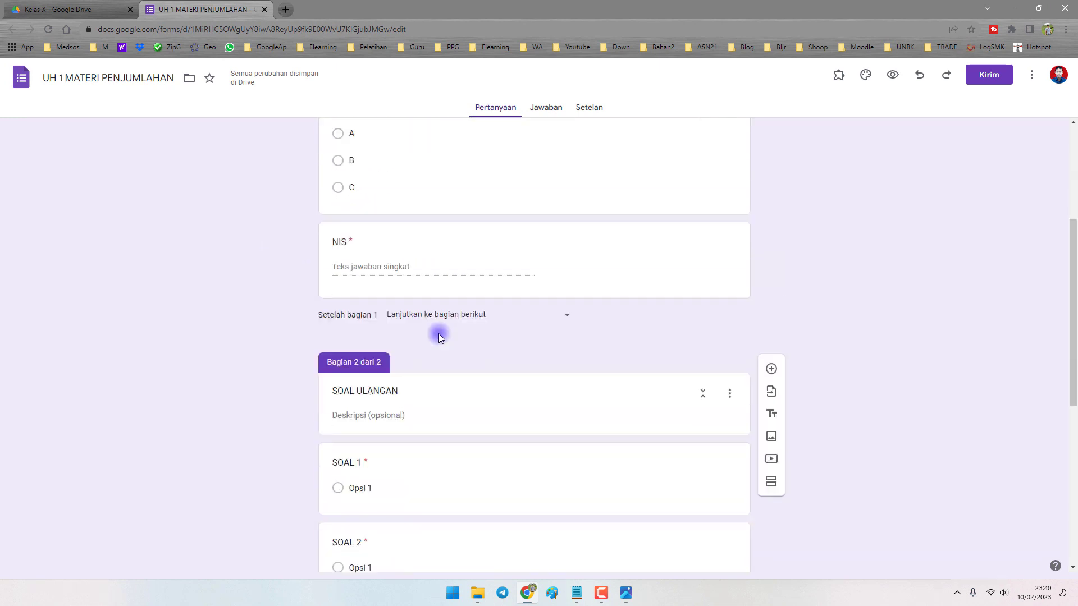
scroll(769, 200, "up", 4)
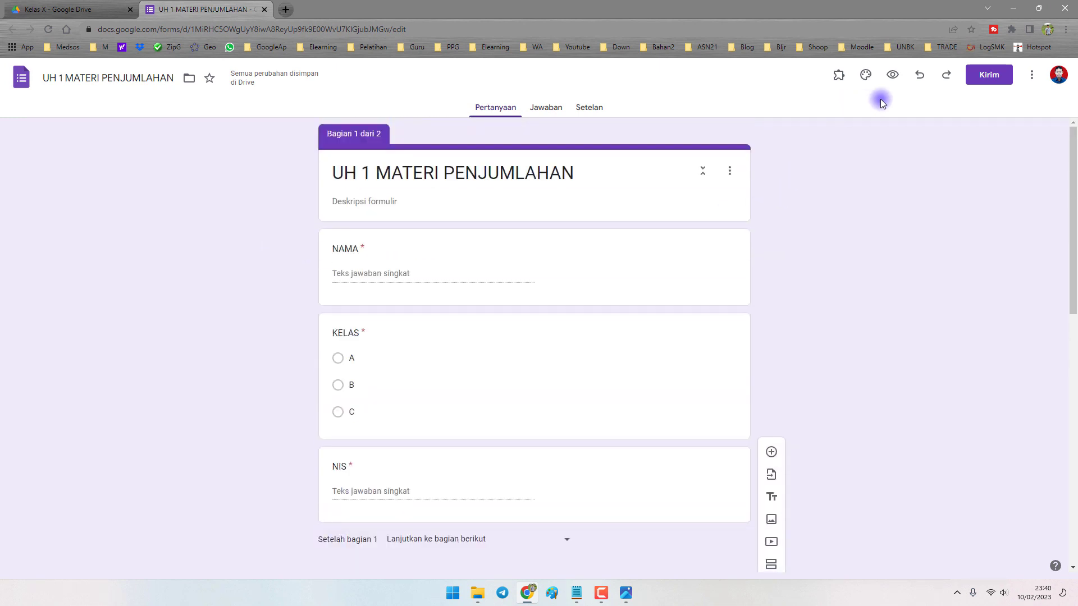
left_click(892, 74)
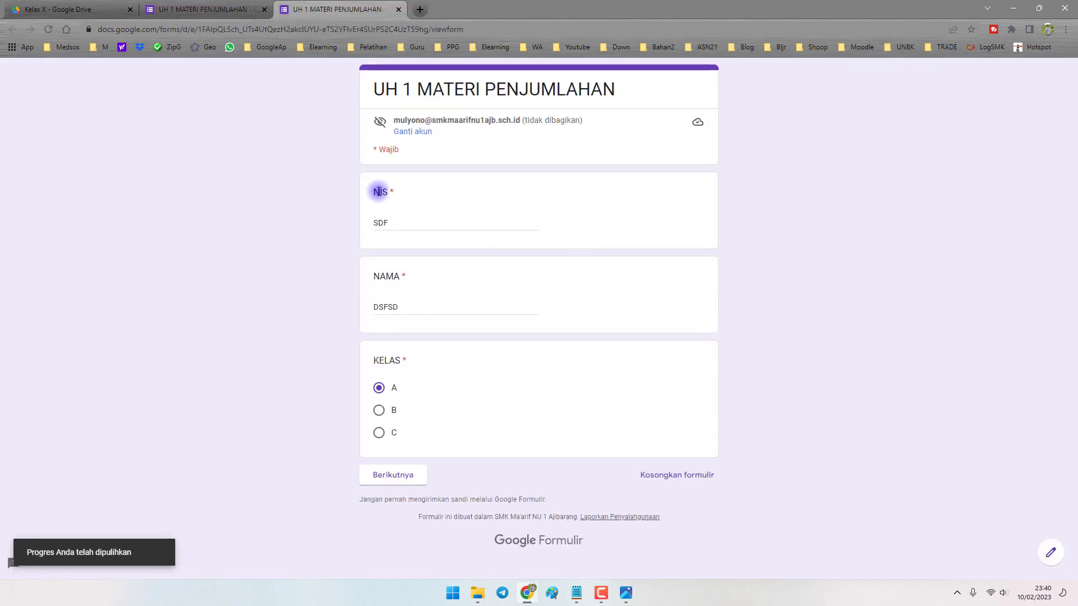
left_click_drag(379, 192, 390, 197)
left_click_drag(380, 276, 400, 277)
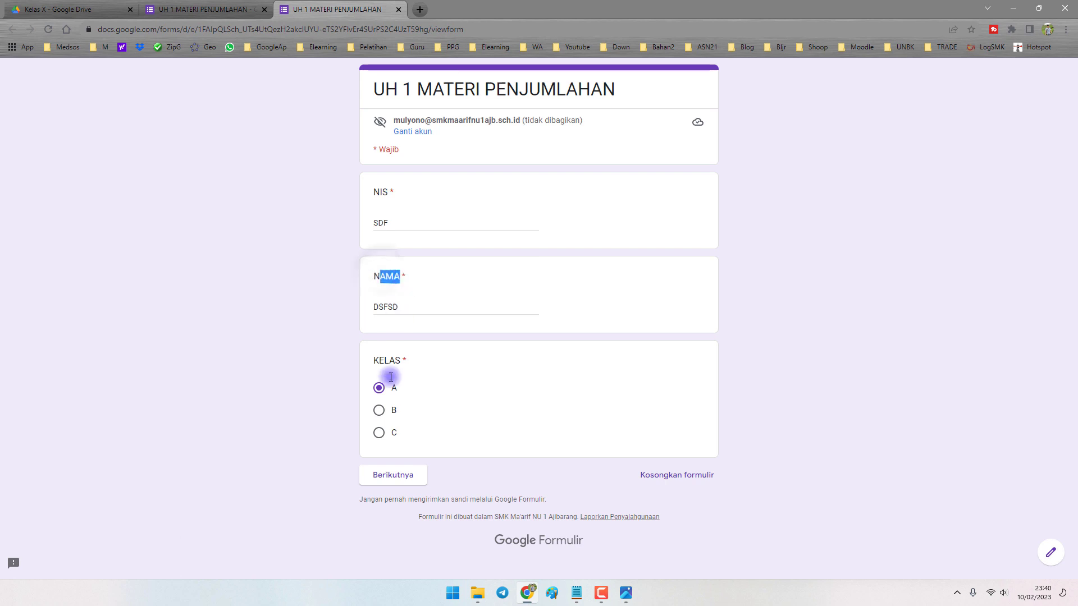
left_click_drag(384, 361, 404, 359)
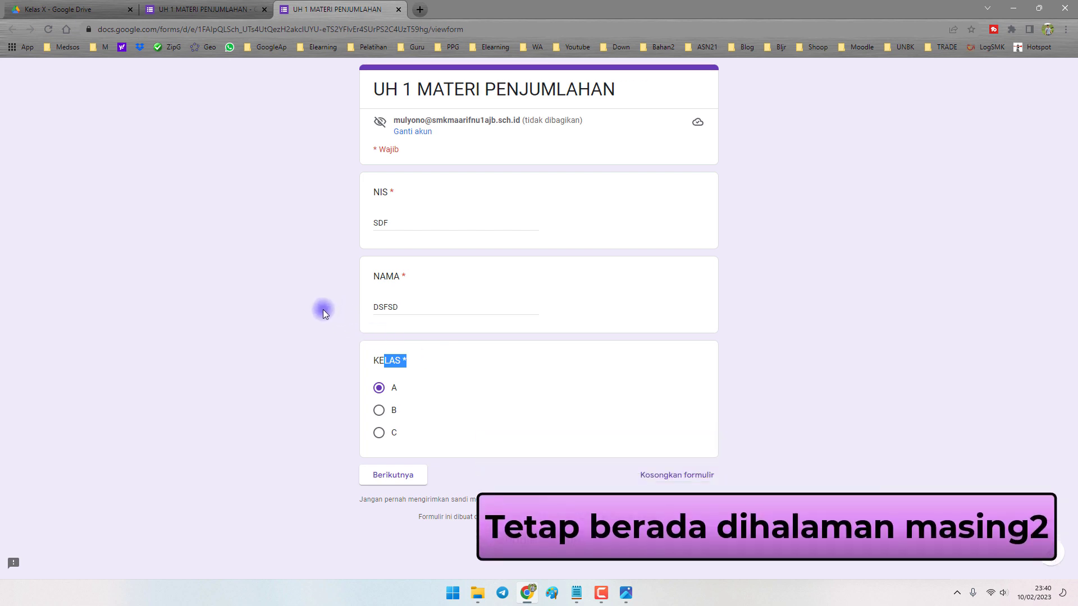
Step: Continue to the previewed SOAL ULANGAN page, check whether its questions are shuffled, and close the preview
left_click(387, 475)
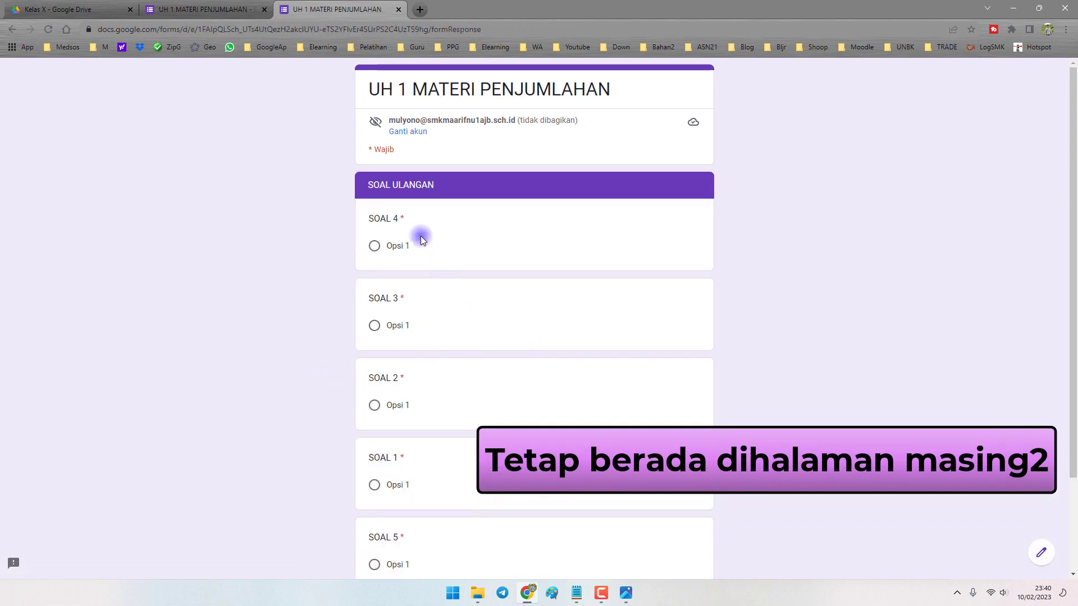
scroll(552, 245, "down", 1)
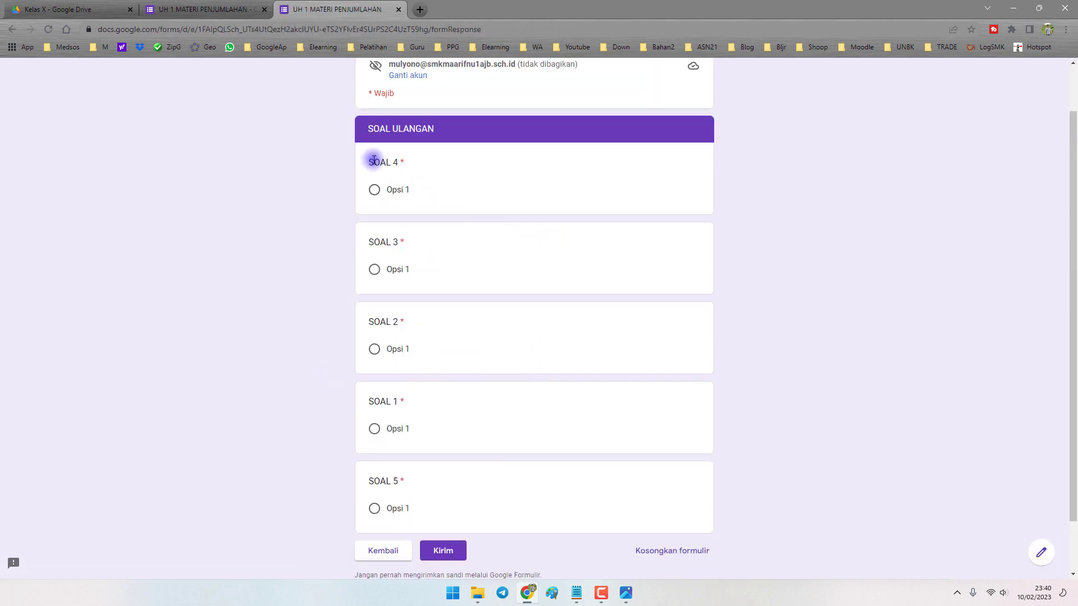
left_click_drag(373, 160, 415, 159)
left_click(381, 240)
left_click_drag(375, 322, 404, 326)
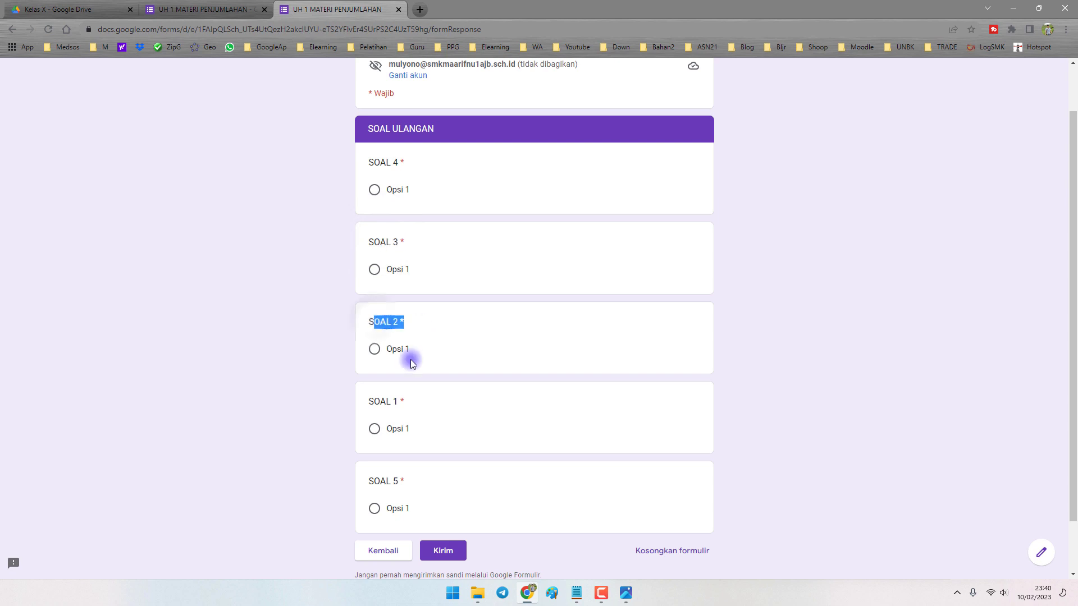
left_click_drag(369, 404, 398, 407)
left_click_drag(381, 479, 399, 480)
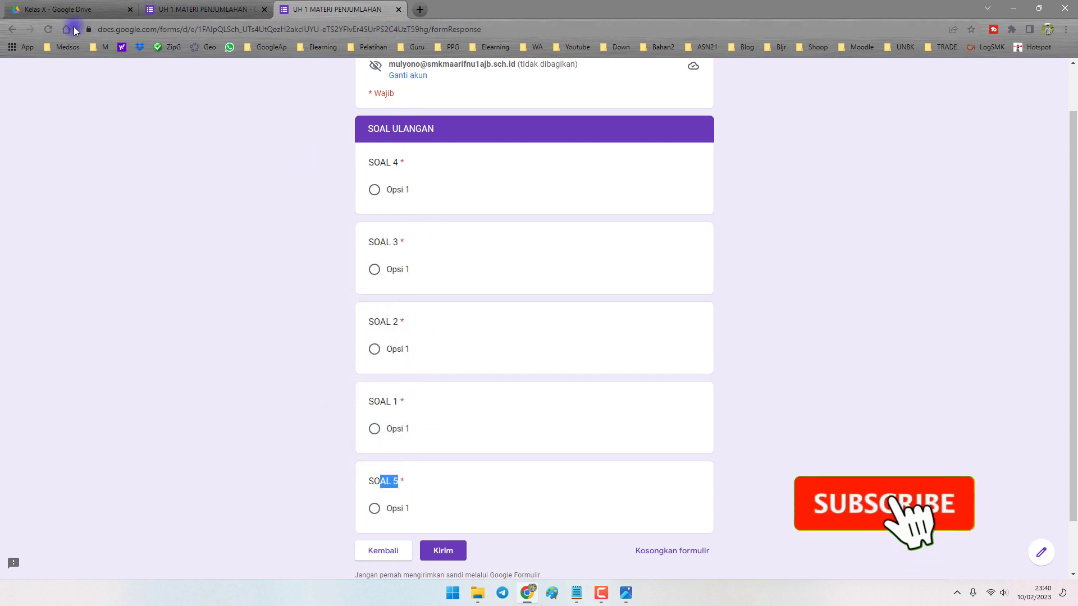
left_click(398, 10)
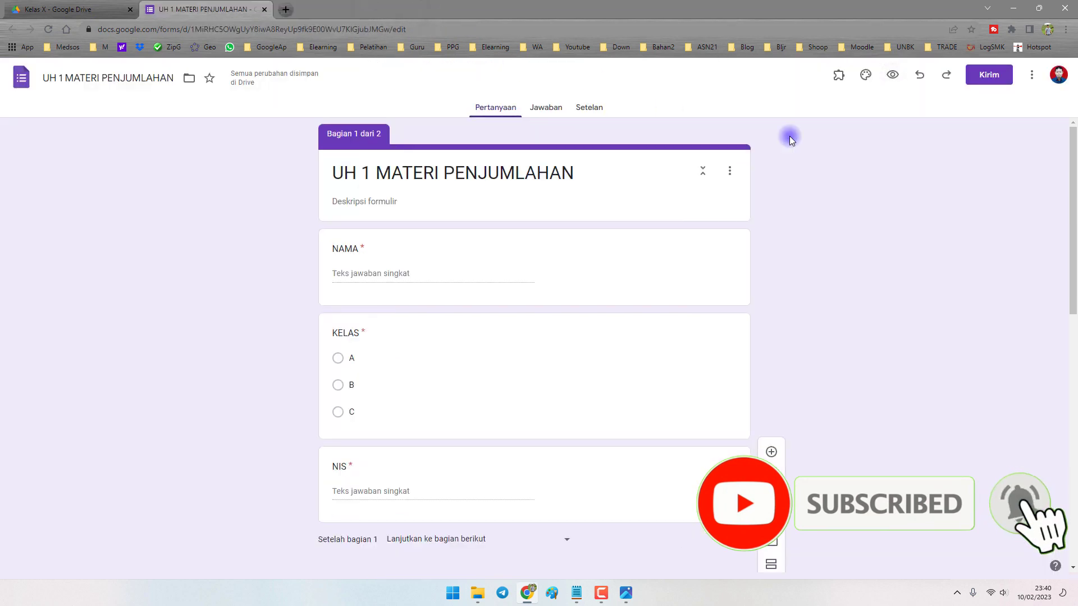
Step: Preview the form again and clear all of its restored answers
left_click(893, 78)
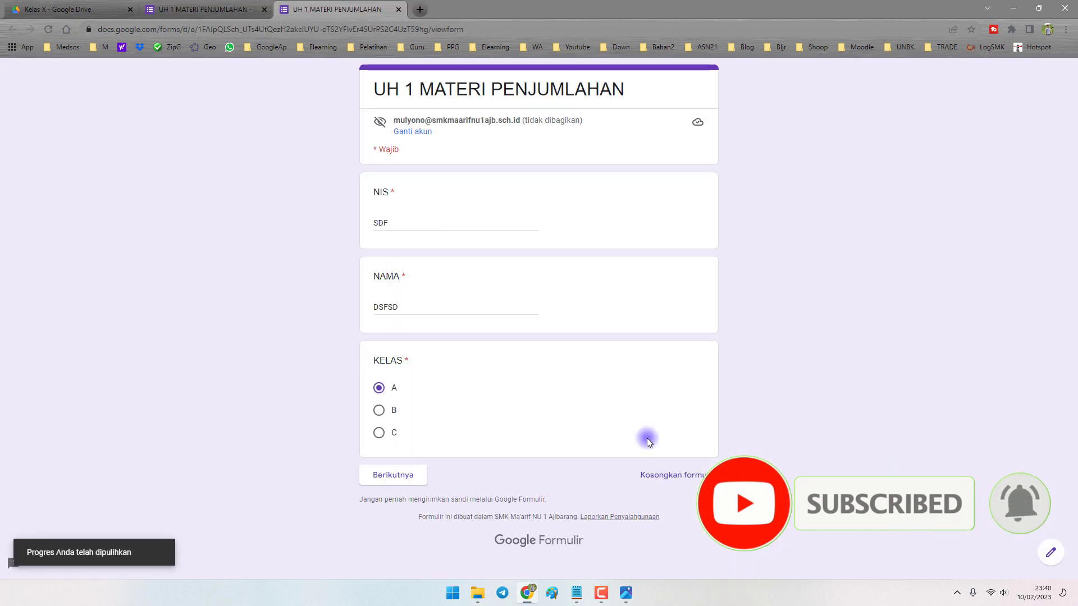
left_click(663, 475)
left_click(595, 358)
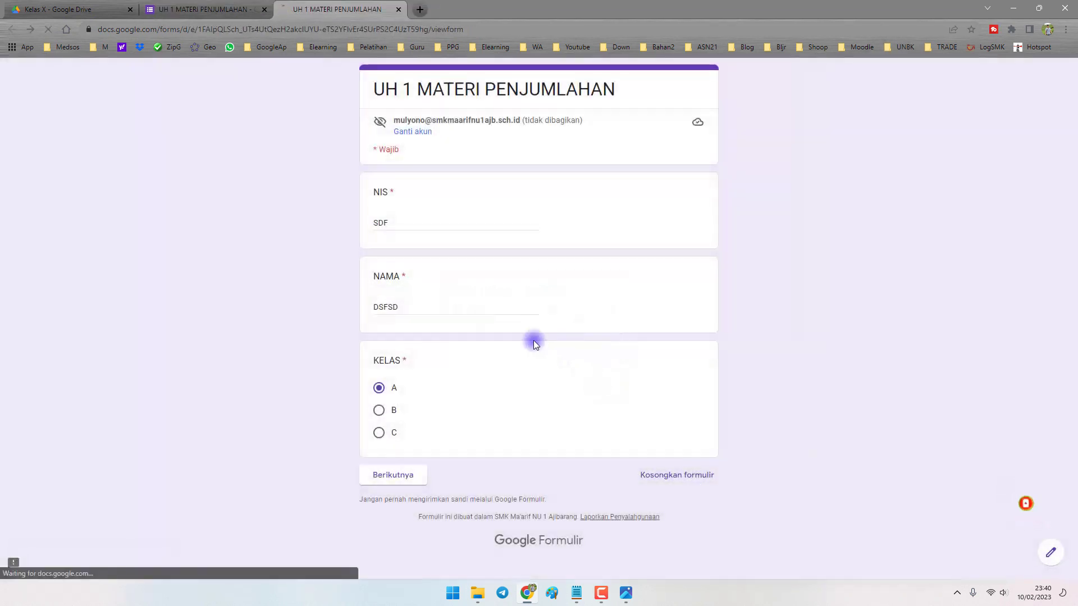
Step: Choose KELAS A and enter placeholder NIS and NAMA answers on the previewed biodata page
left_click(395, 223)
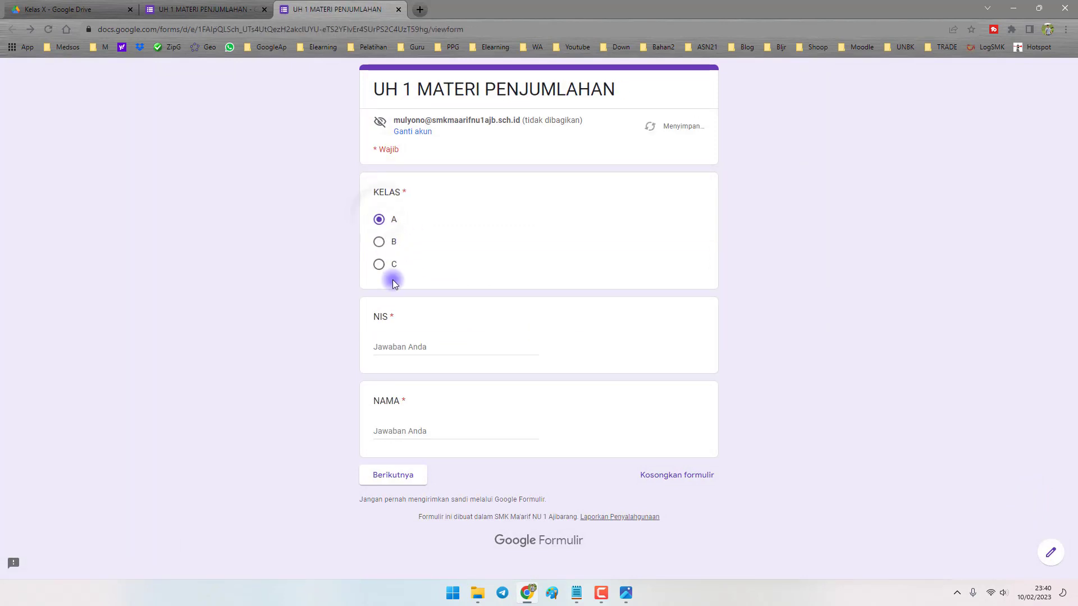
left_click(392, 346)
type("DFGDF")
type("DFGDFG")
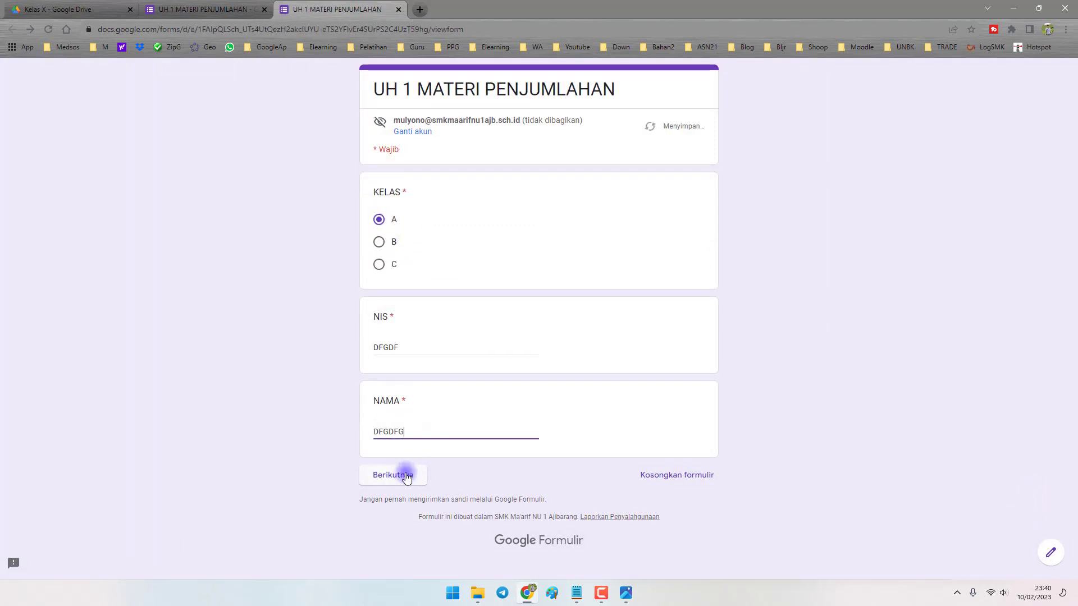
Step: Proceed to the exam questions in the preview, compare their new order with the previous preview, and close it
left_click(403, 475)
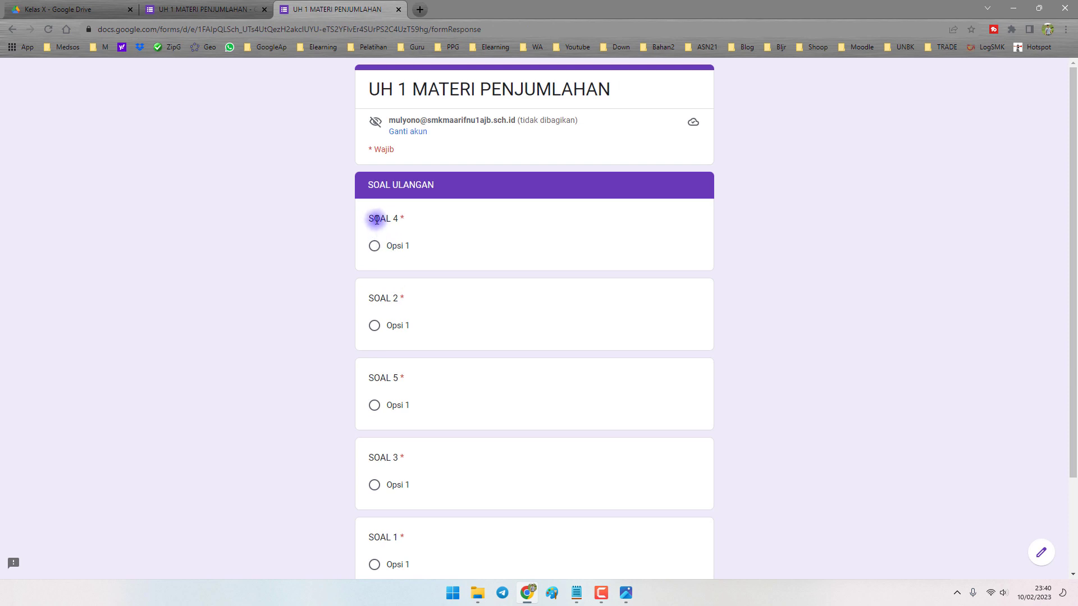
left_click_drag(375, 219, 406, 221)
left_click_drag(380, 299, 409, 304)
left_click_drag(379, 379, 406, 381)
scroll(436, 433, "down", 3)
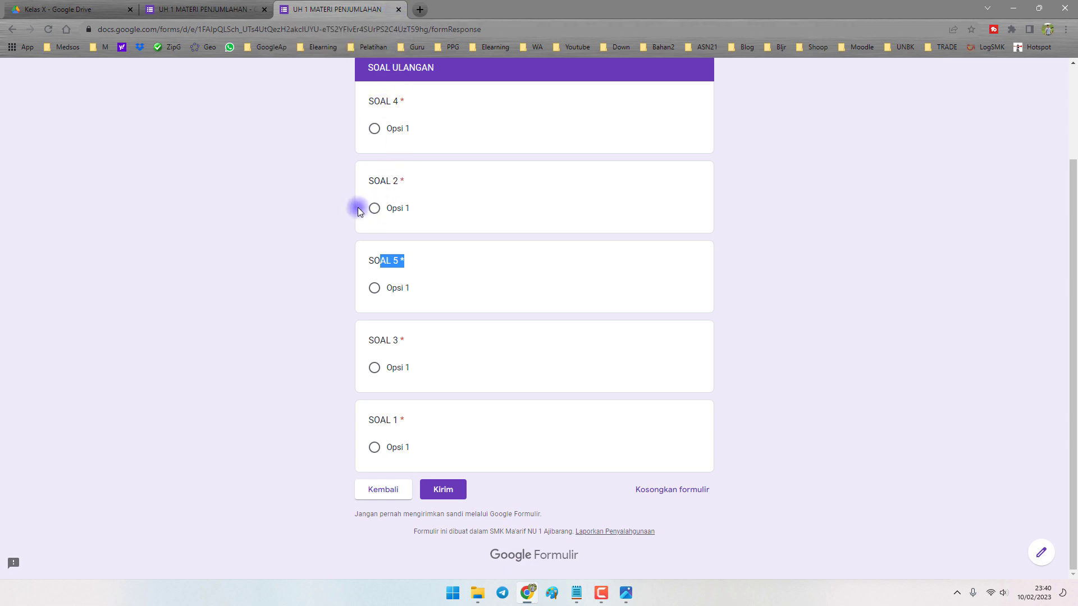
scroll(359, 211, "up", 2)
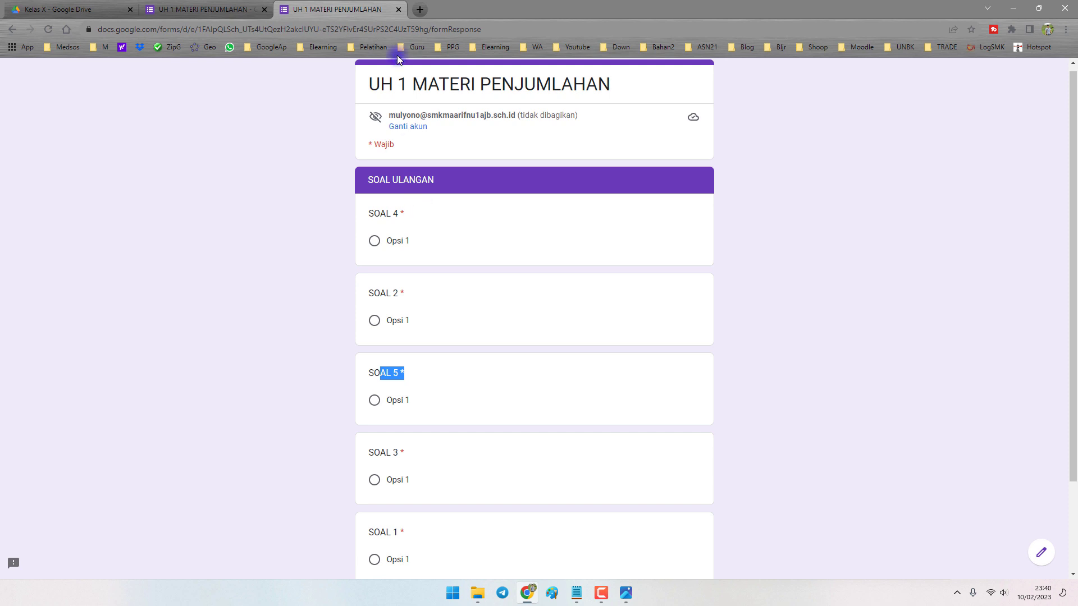
left_click(399, 9)
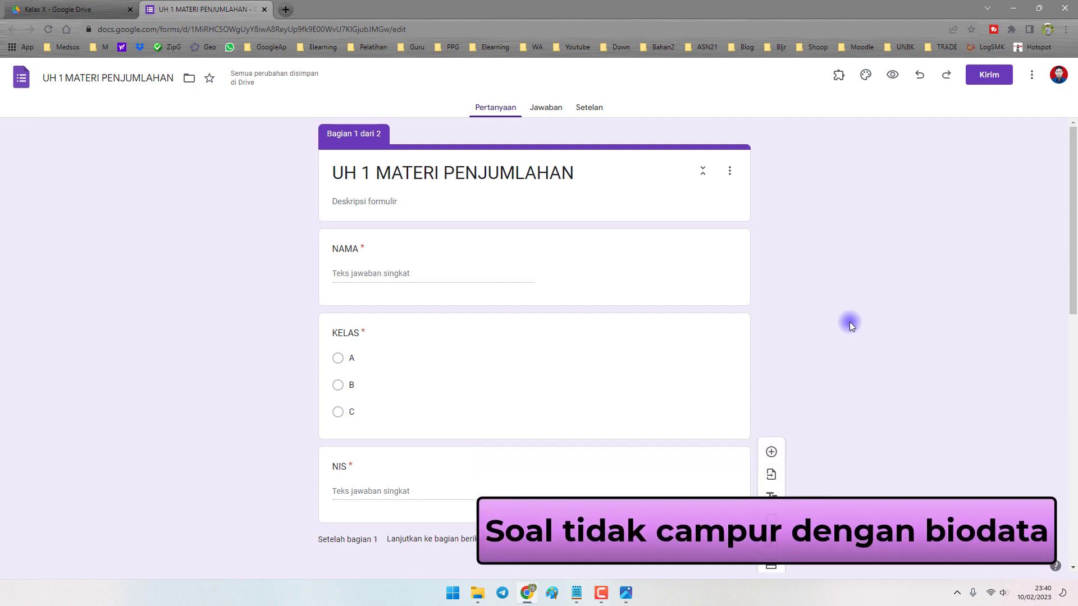
Step: Merge the SOAL ULANGAN section with the biodata section above it
scroll(737, 296, "down", 7)
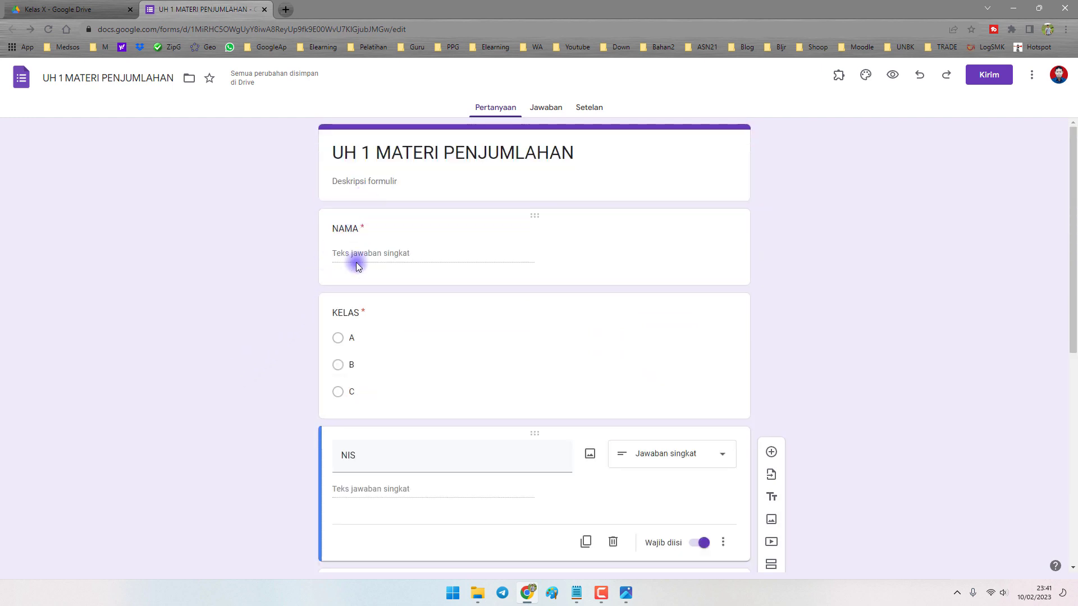
Step: Review the merged single-section question list and preview the form to examine the order of its shuffled questions
scroll(274, 362, "down", 8)
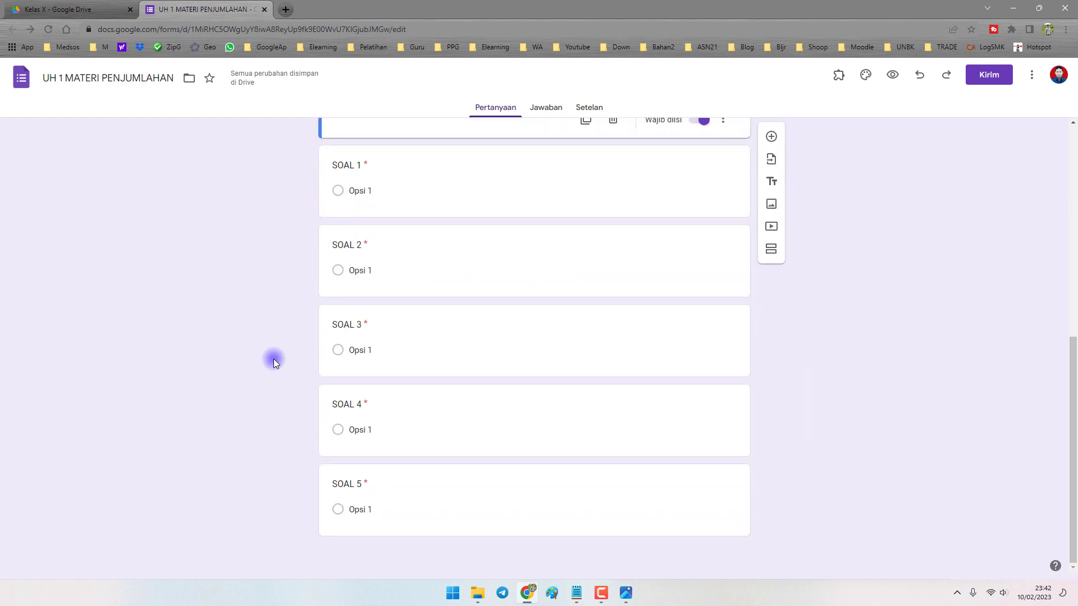
scroll(274, 360, "up", 8)
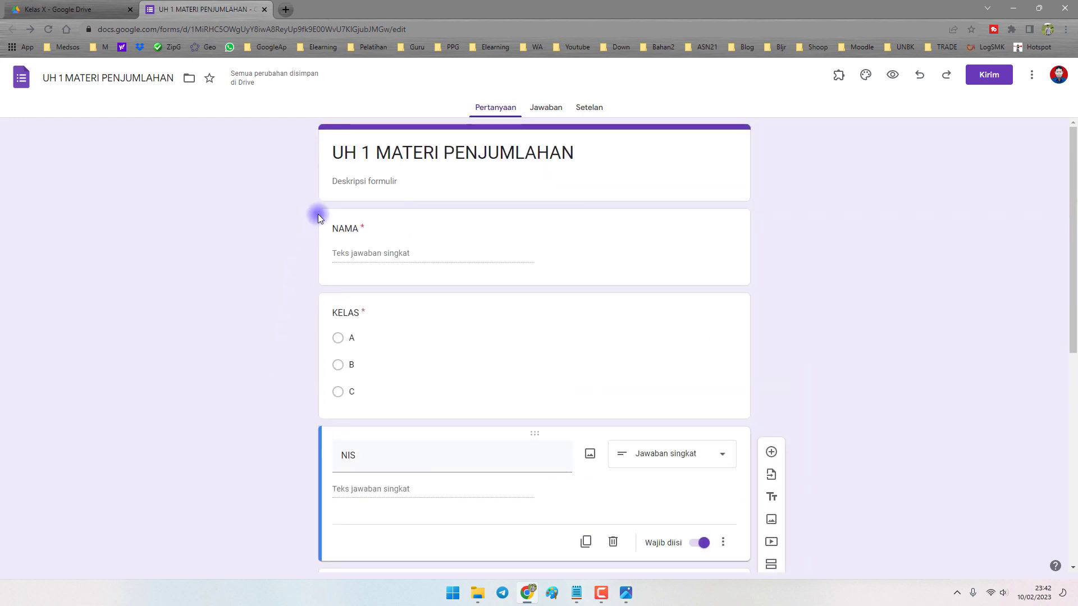
left_click(891, 77)
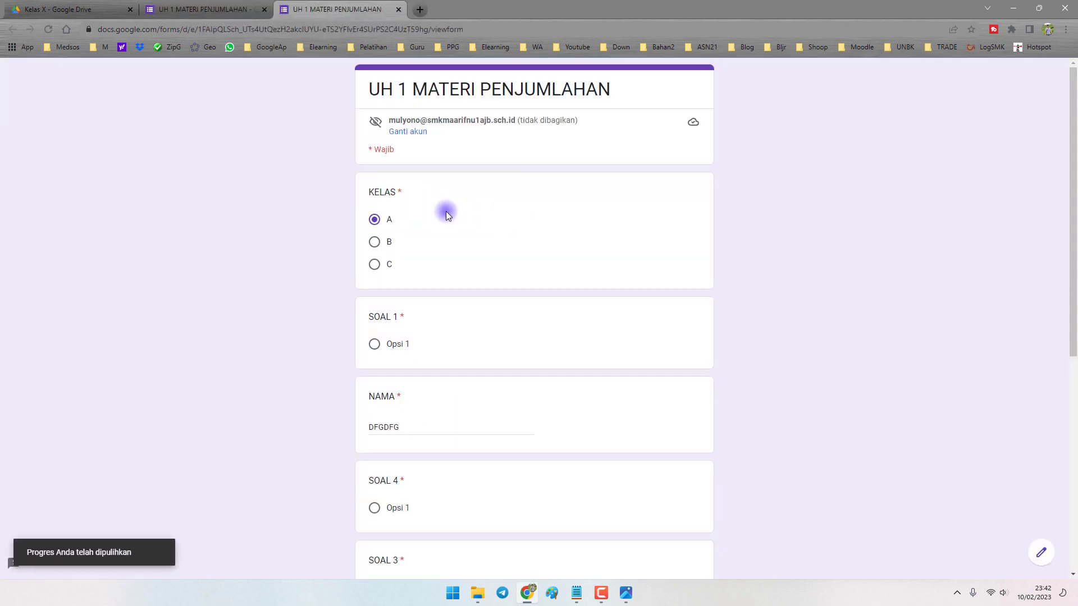
scroll(454, 222, "down", 7)
scroll(456, 231, "up", 5)
left_click(391, 116)
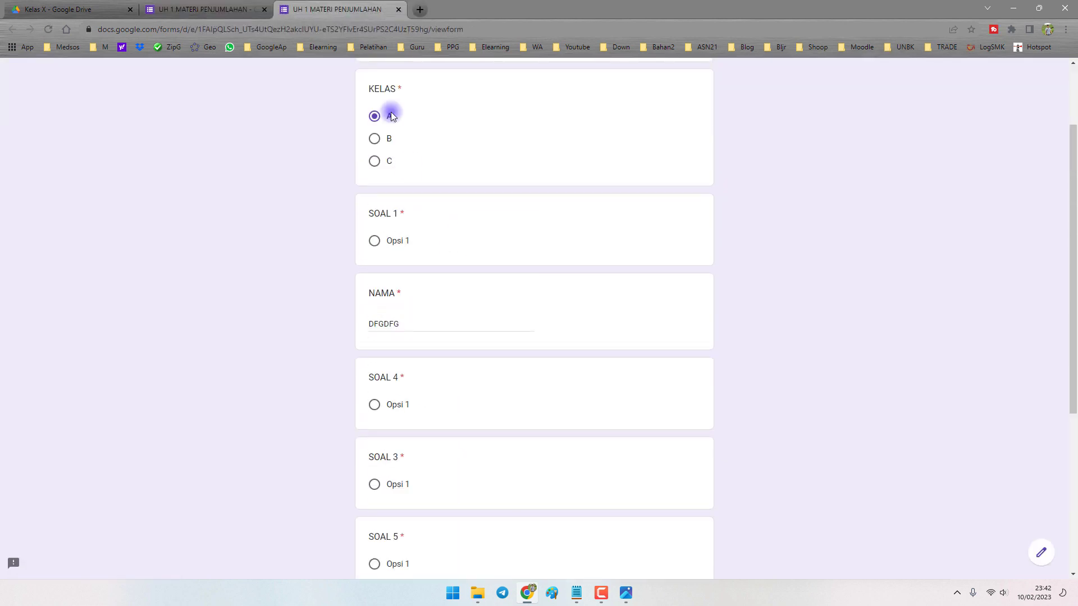
scroll(431, 209, "up", 2)
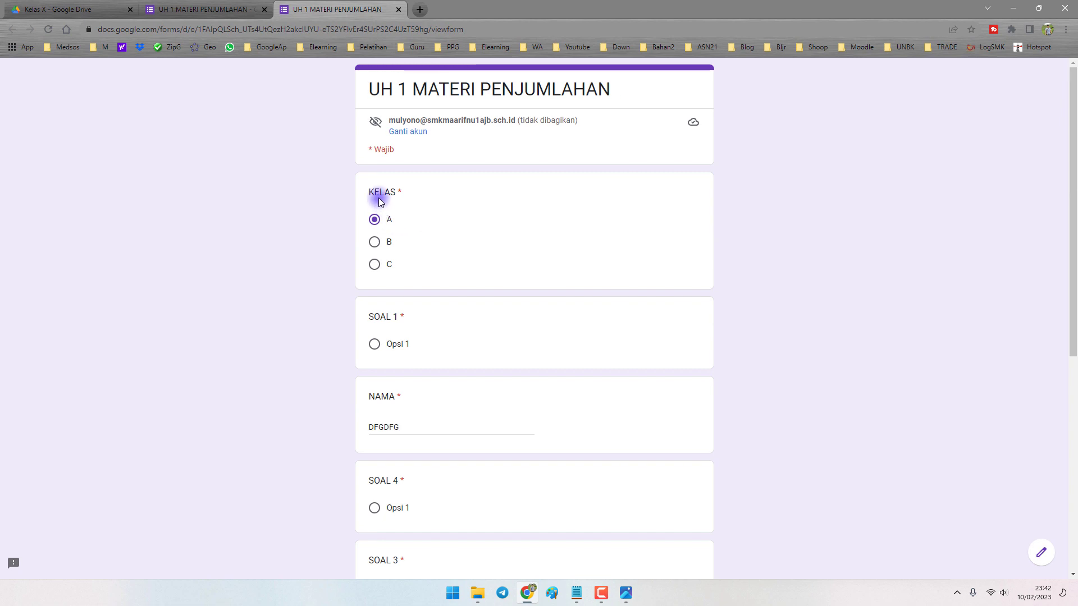
Step: Compare the positions of KELAS, SOAL 1, NAMA and NIS among the previewed exam questions, and close the preview
left_click_drag(375, 193, 406, 192)
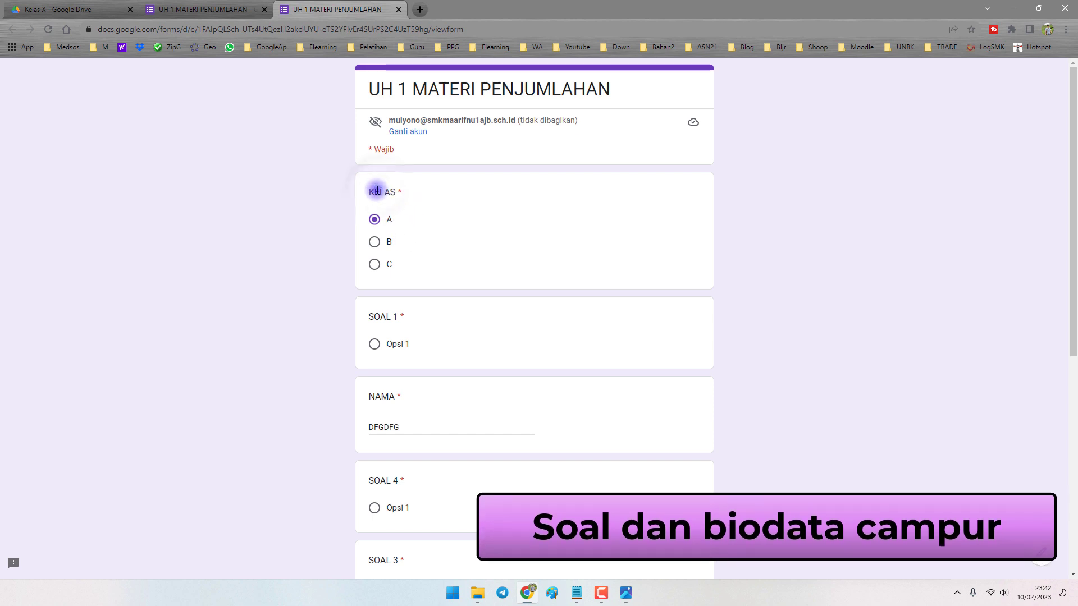
left_click_drag(375, 317, 411, 318)
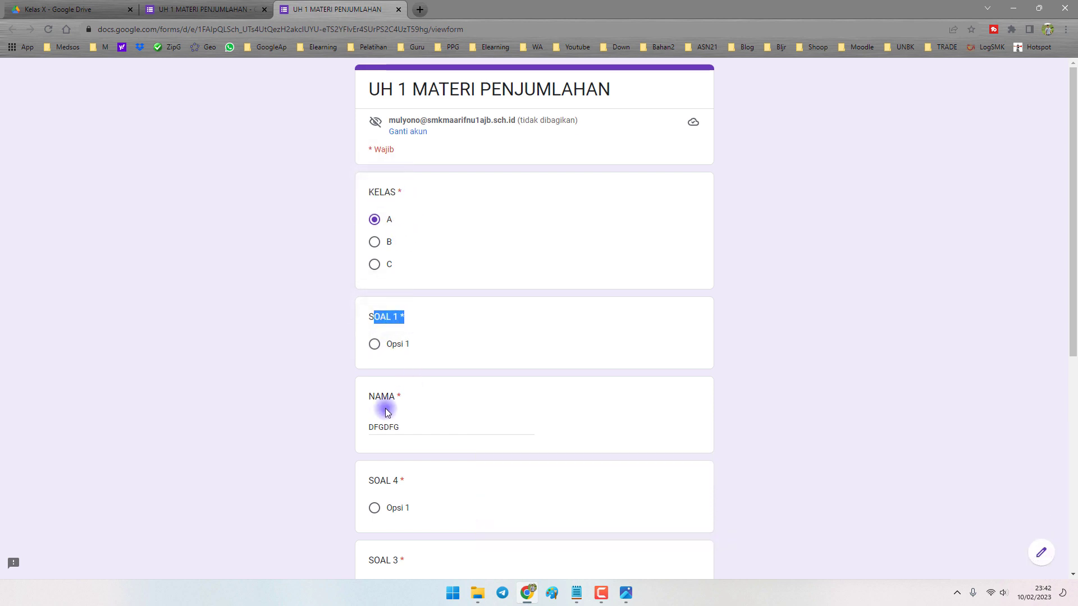
mouse_move(386, 413)
left_mouse_down()
mouse_move(409, 401)
mouse_move(374, 415)
mouse_move(396, 420)
left_mouse_up()
scroll(429, 406, "down", 7)
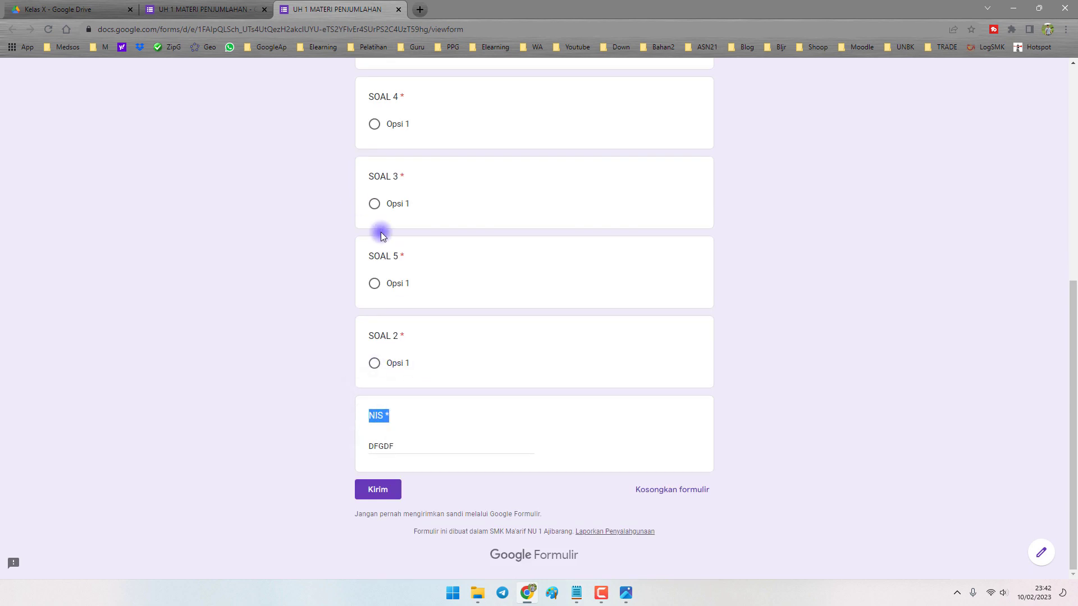
scroll(387, 208, "up", 7)
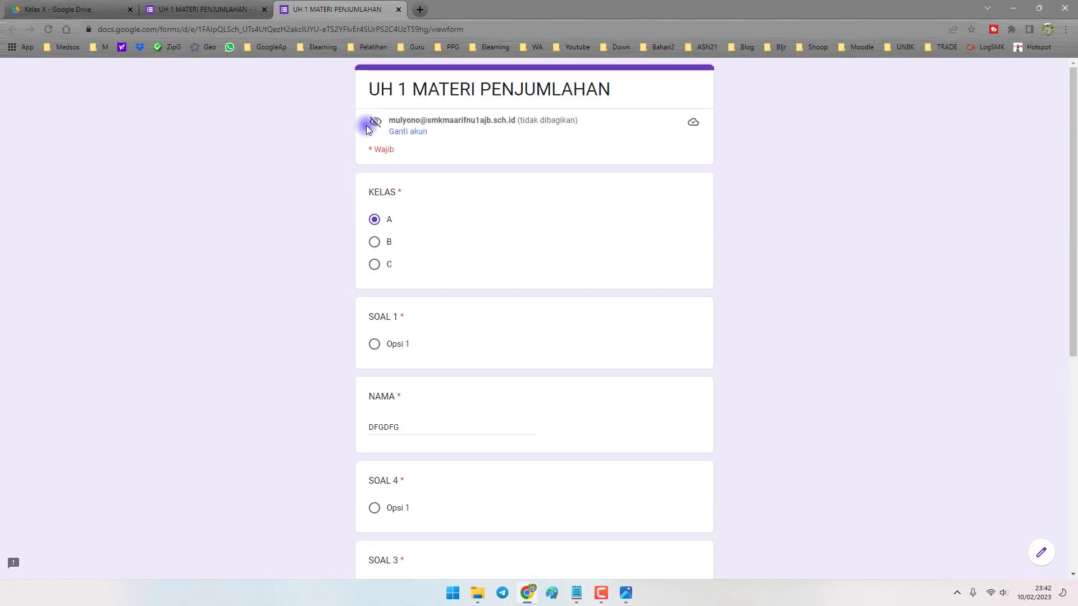
left_click(399, 9)
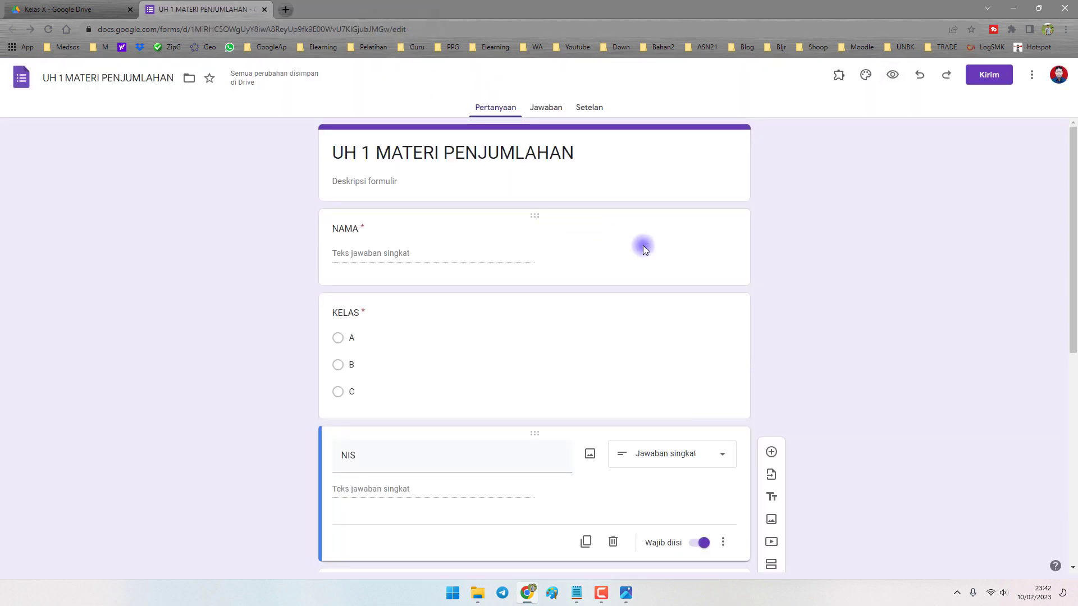
Step: Add a new section directly after the NIS question to separate the biodata from SOAL 1 to SOAL 5
left_click(896, 254)
scroll(423, 326, "down", 2)
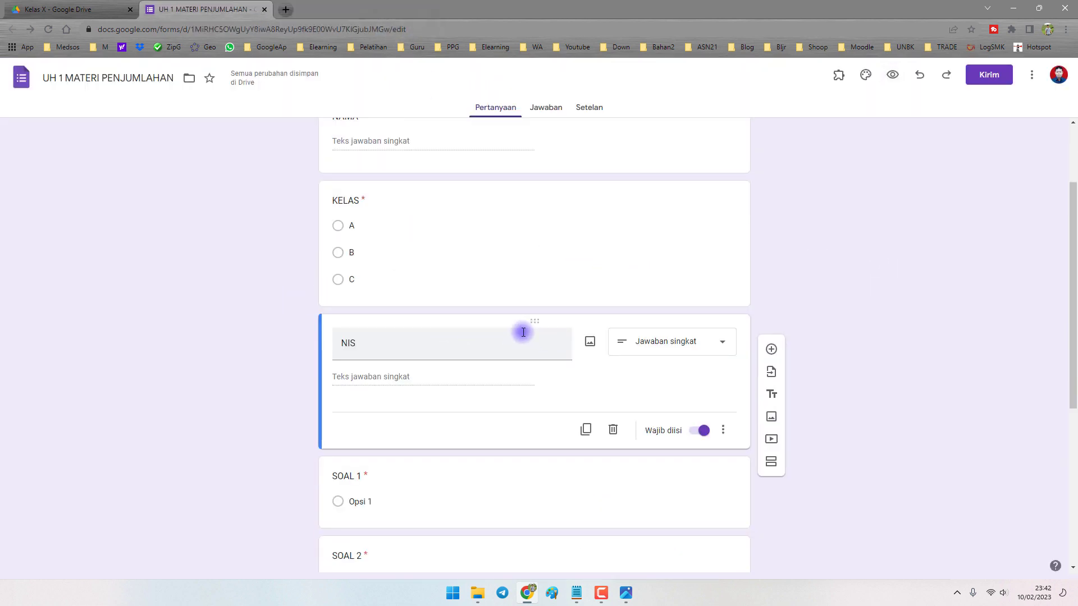
scroll(393, 314, "up", 2)
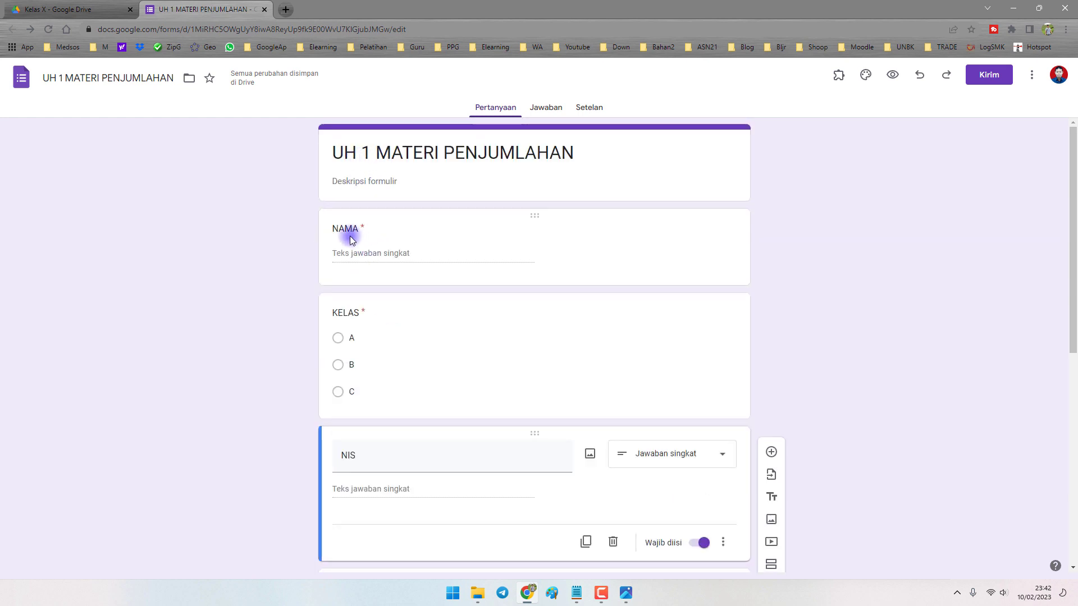
scroll(388, 454, "down", 2)
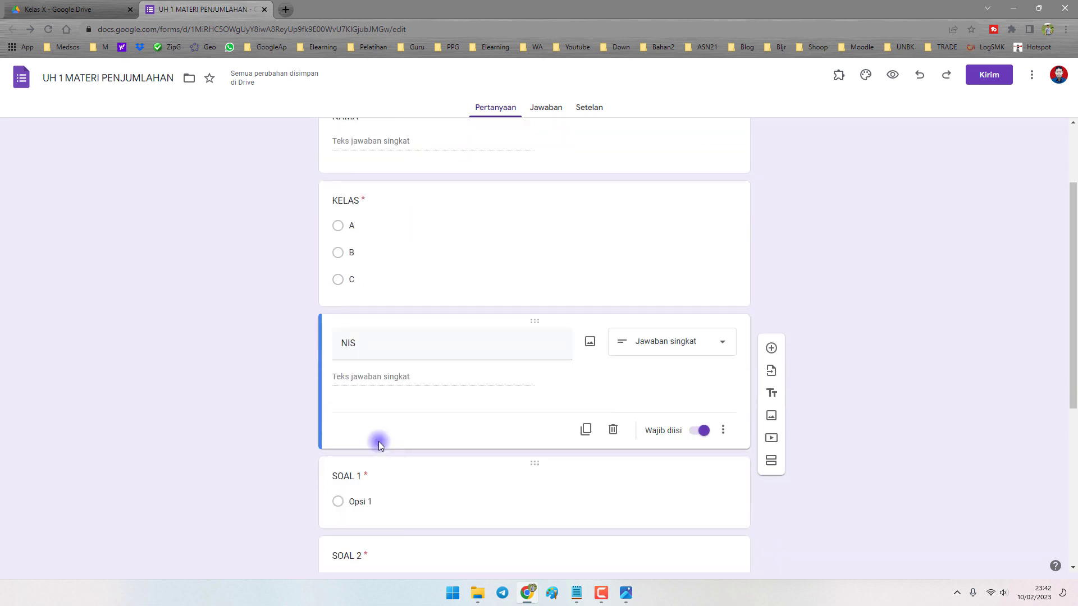
left_click_drag(377, 343, 282, 338)
left_click(263, 334)
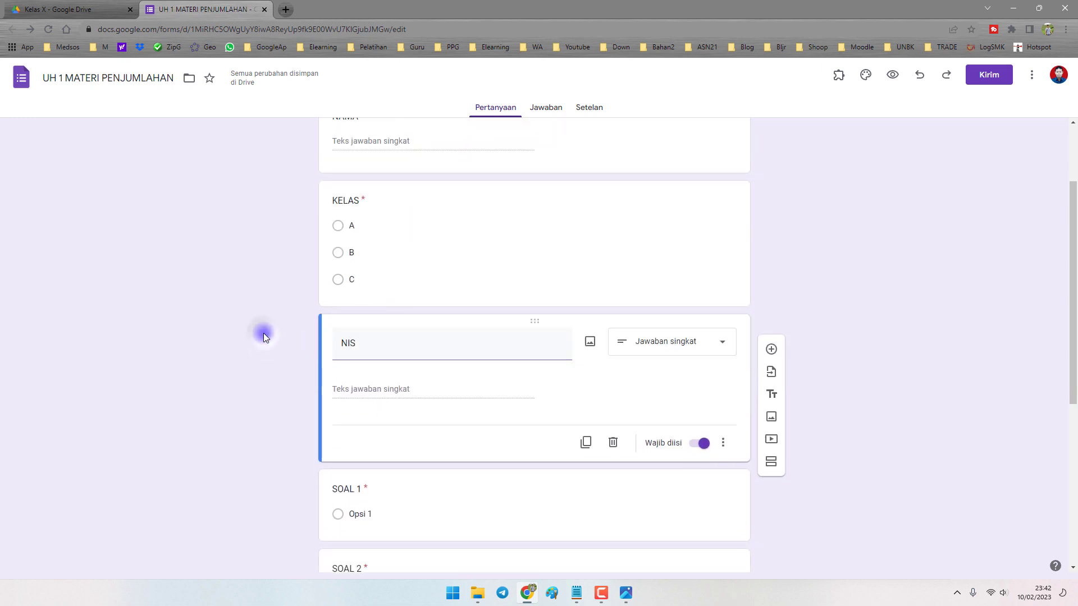
double_click(397, 338)
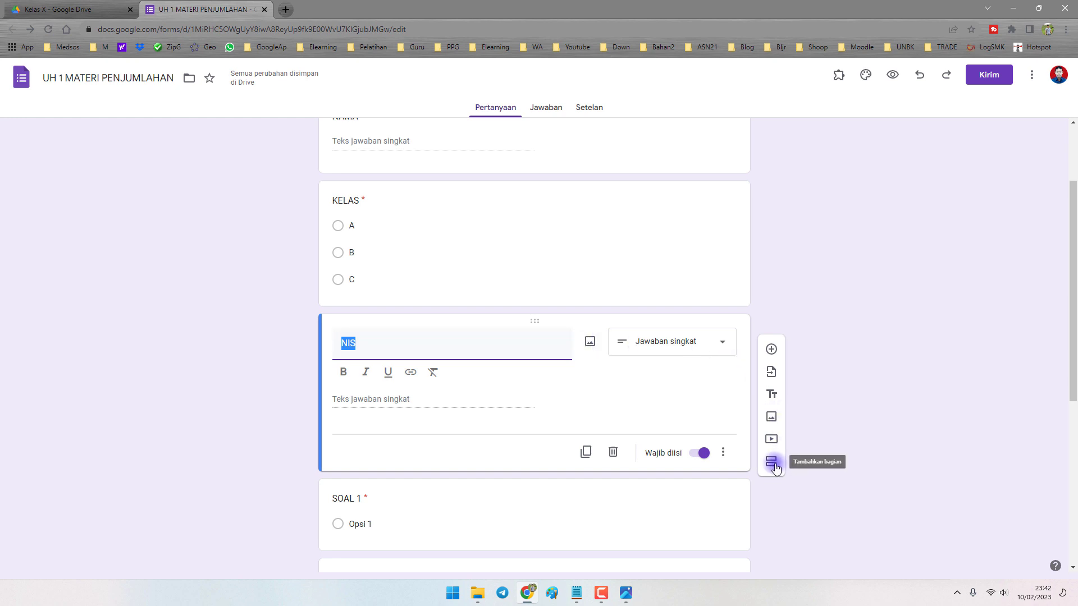
left_click(378, 342)
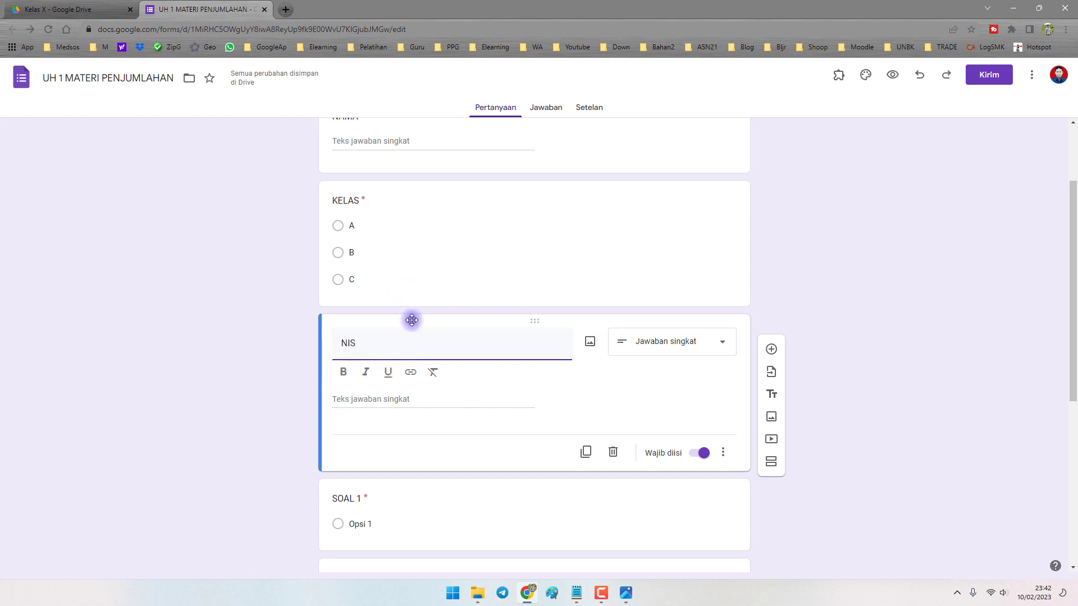
scroll(373, 337, "down", 3)
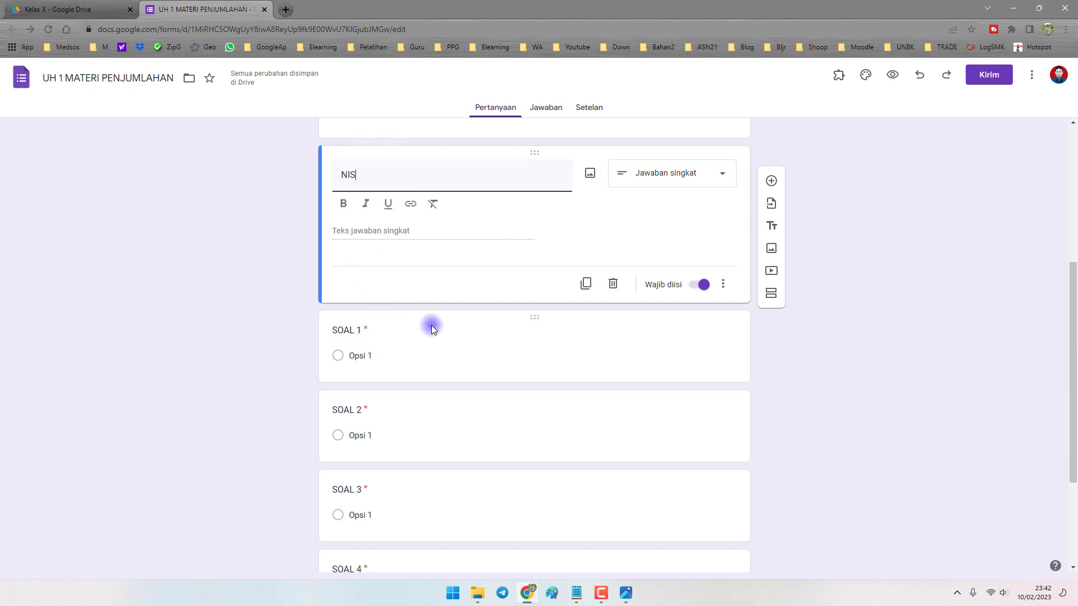
left_click(771, 295)
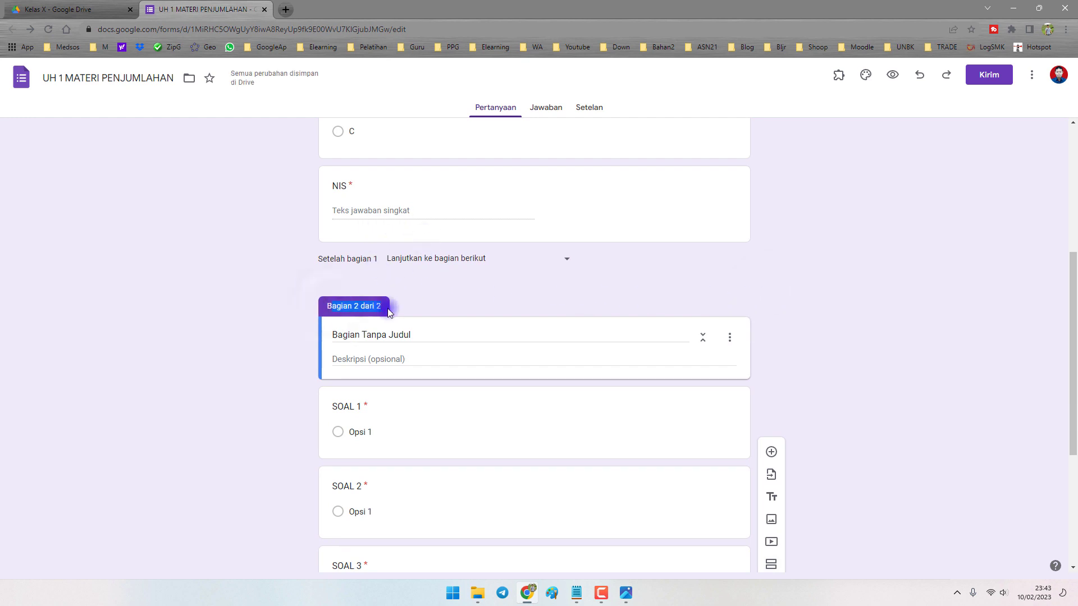
Step: Move the NIS question into the second section above SOAL 1, and return it below KELAS in the first section
scroll(289, 354, "down", 2)
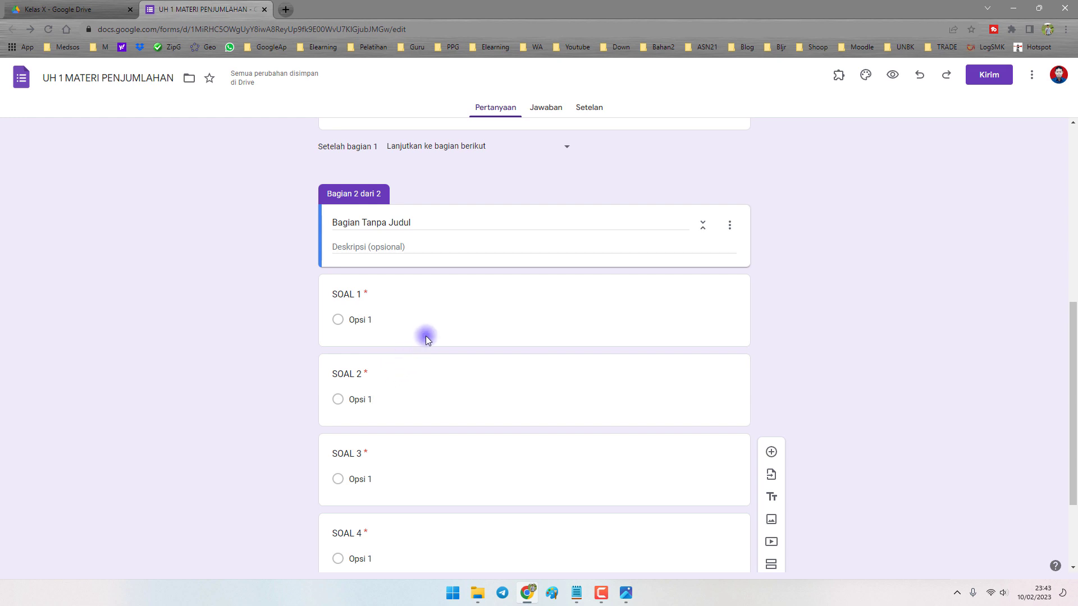
scroll(427, 372, "up", 3)
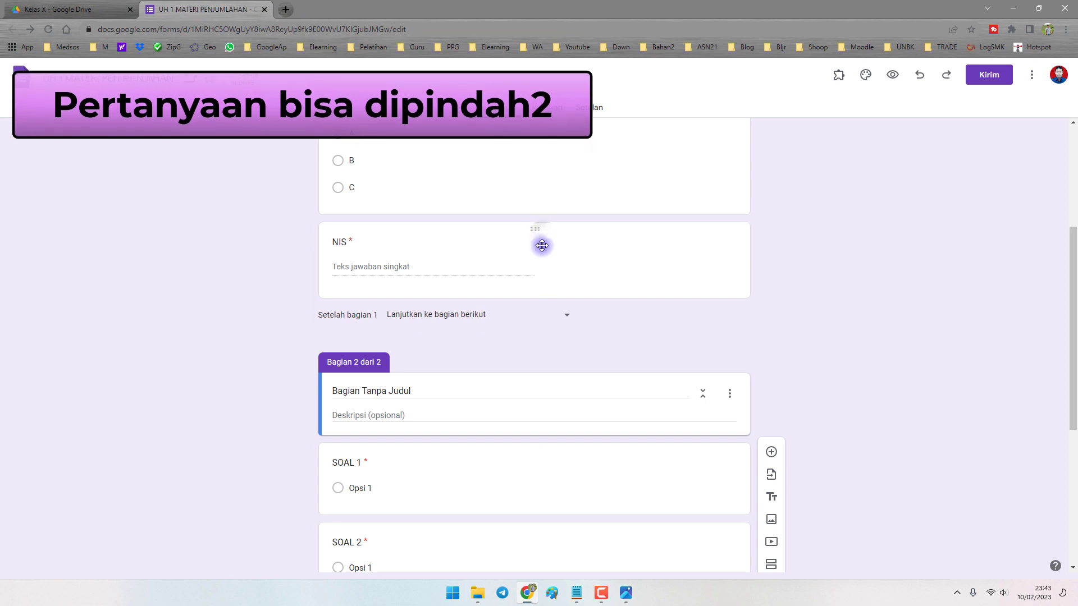
left_click_drag(544, 233, 520, 389)
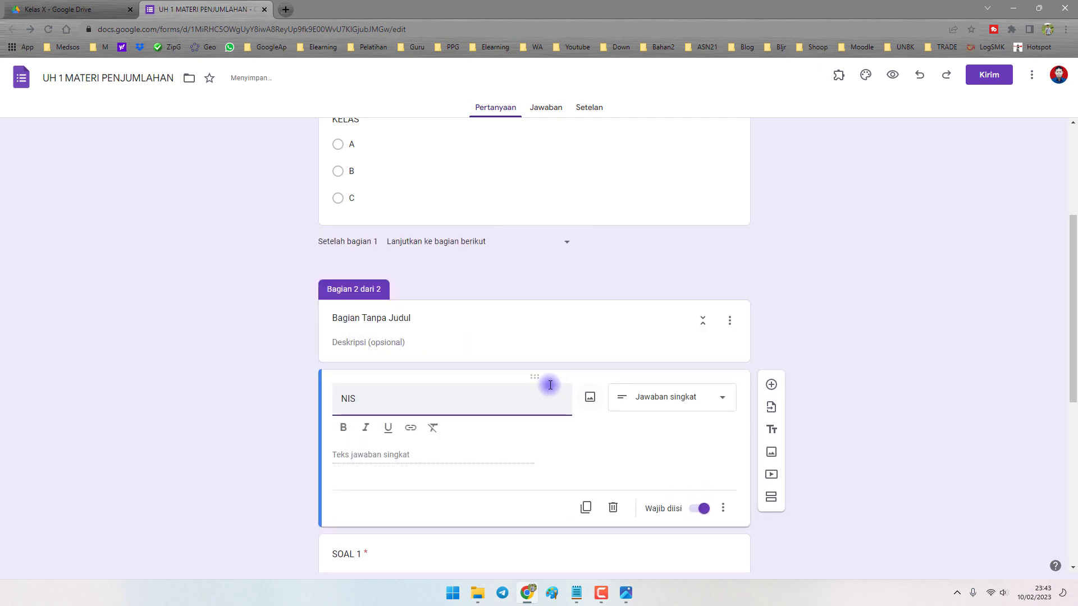
left_click_drag(536, 377, 548, 298)
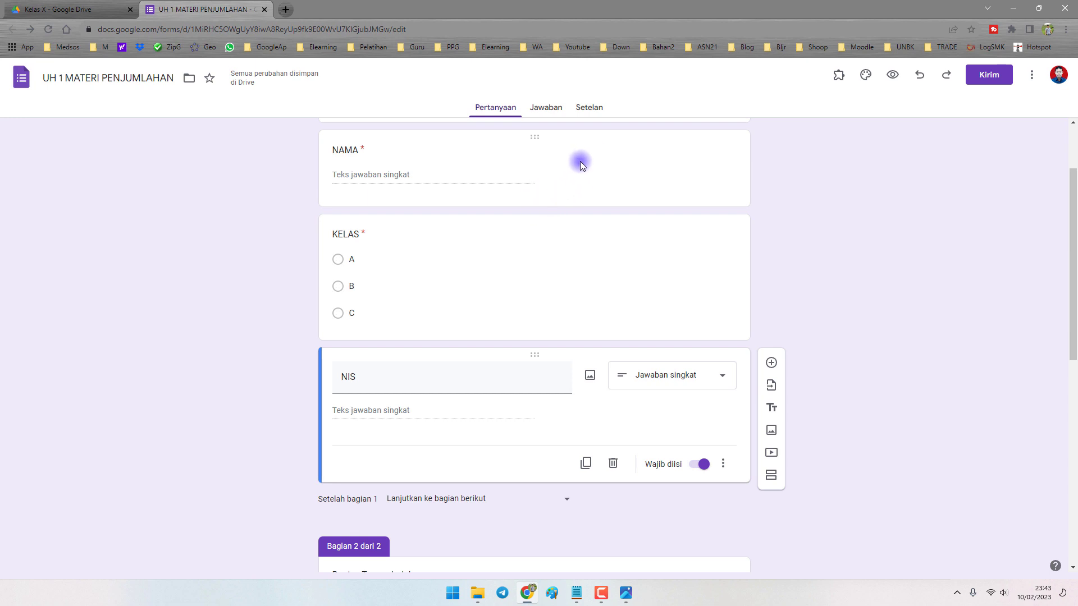
Step: Check the Acak urutan pertanyaan option in the form's presentation settings and return to the question list
left_click(590, 107)
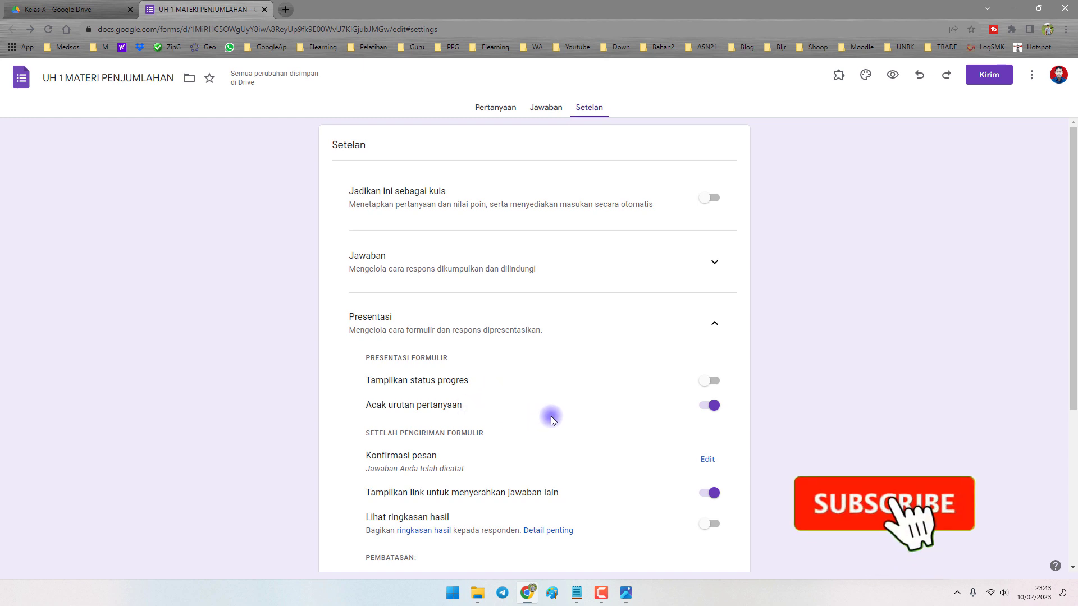
left_click(482, 106)
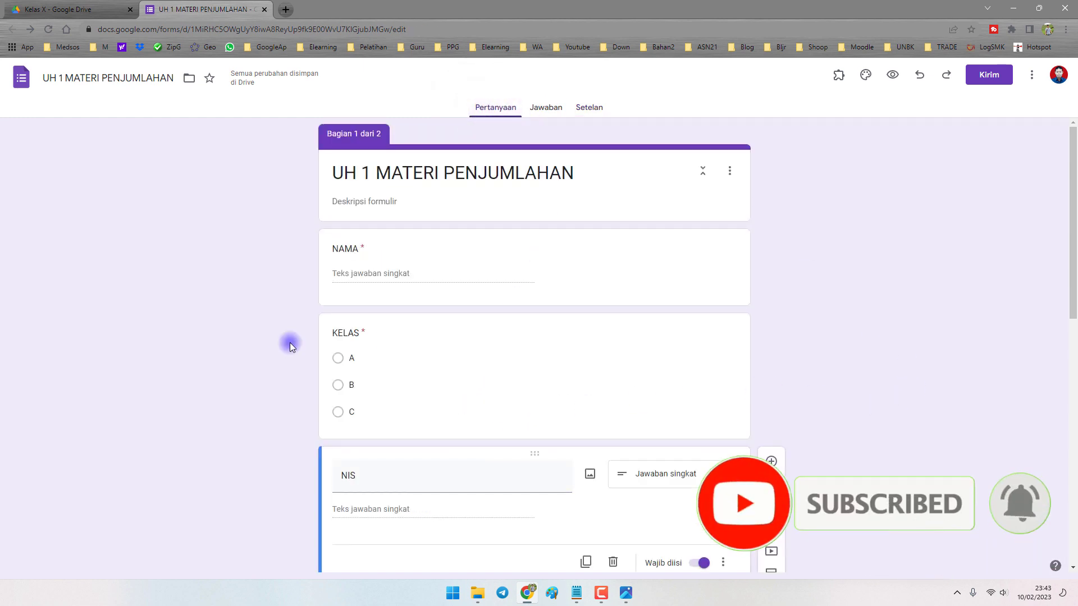